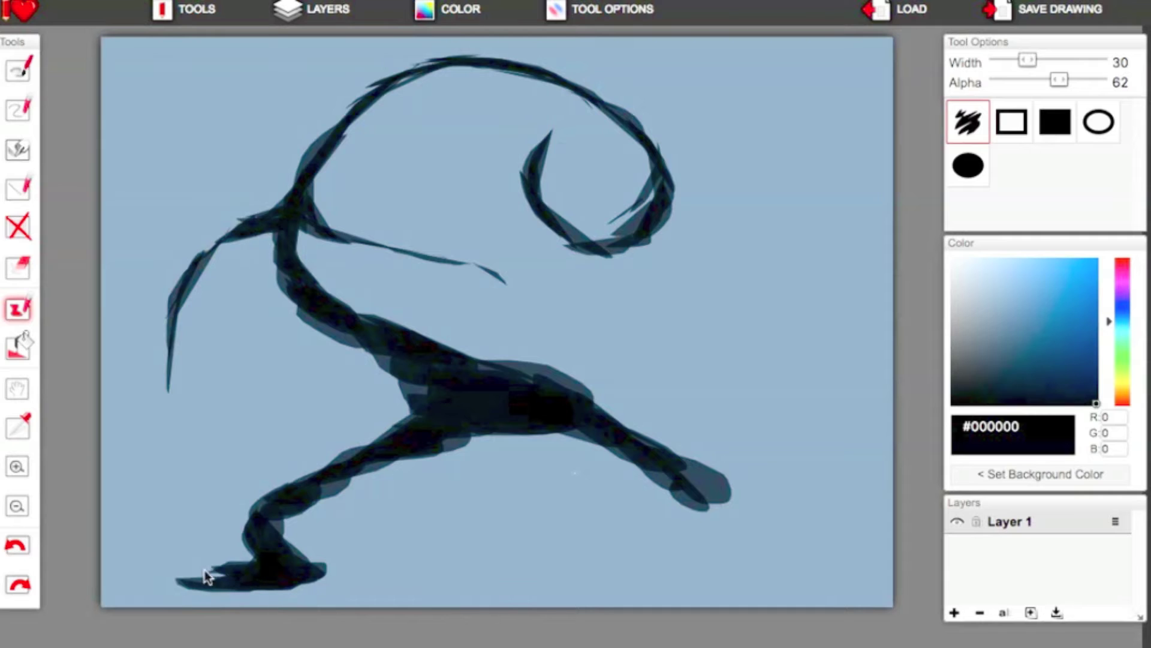
Extend the right leg to the ground with black strokes, lengthen the curl's tip, and add underside contours to both legs
left_click_drag(658, 461, 725, 509)
left_click_drag(663, 480, 757, 582)
left_click_drag(690, 521, 728, 570)
left_click_drag(730, 509, 783, 588)
left_click_drag(554, 117, 538, 174)
mouse_move(318, 499)
left_mouse_down()
mouse_move(438, 443)
mouse_move(282, 570)
left_mouse_up()
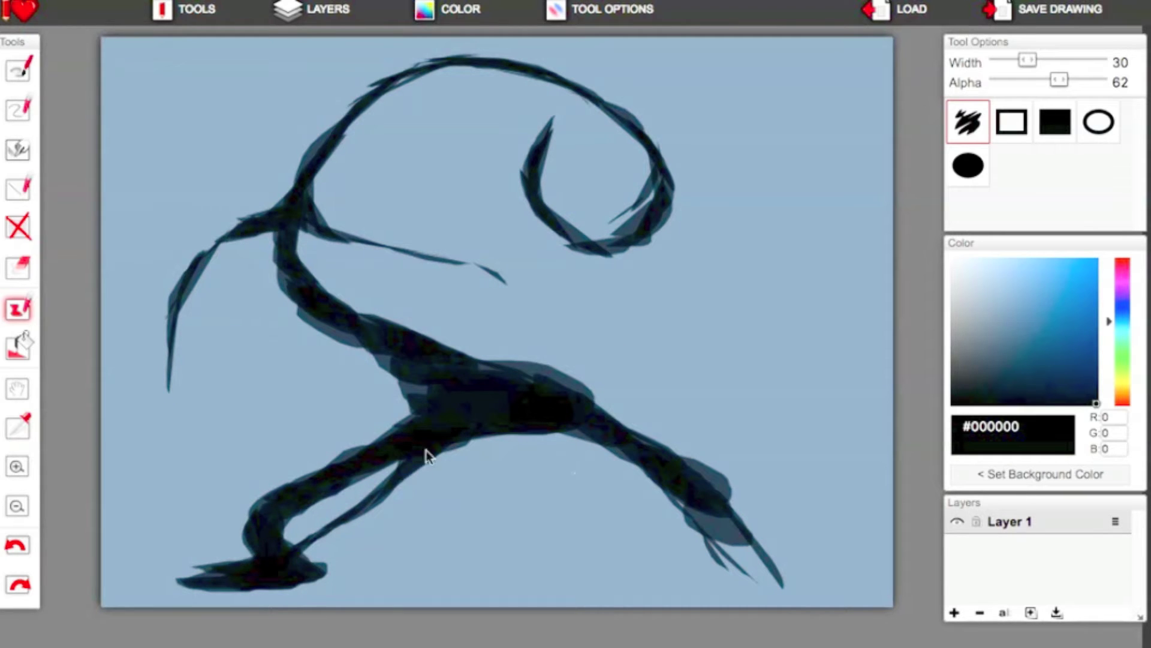
mouse_move(480, 433)
left_mouse_down()
mouse_move(674, 509)
mouse_move(622, 478)
mouse_move(691, 506)
left_mouse_up()
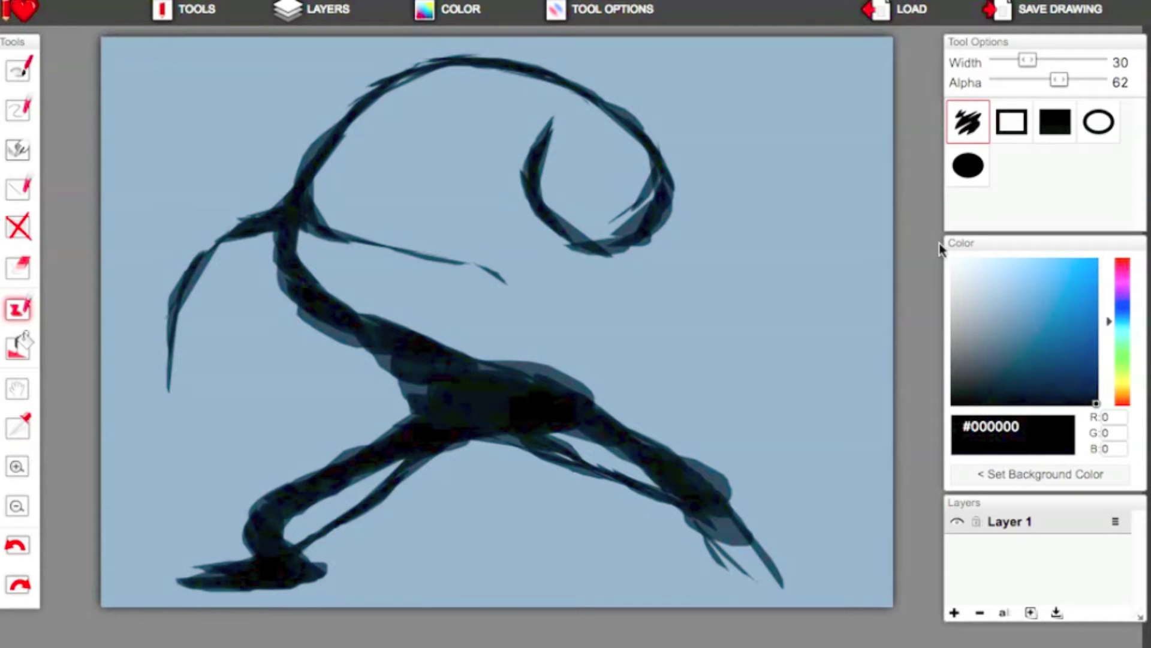
Draw a two-line stalk running down and right from the curled head, with a round ball outline at its end
mouse_move(645, 236)
left_mouse_down()
mouse_move(699, 295)
mouse_move(774, 319)
left_mouse_up()
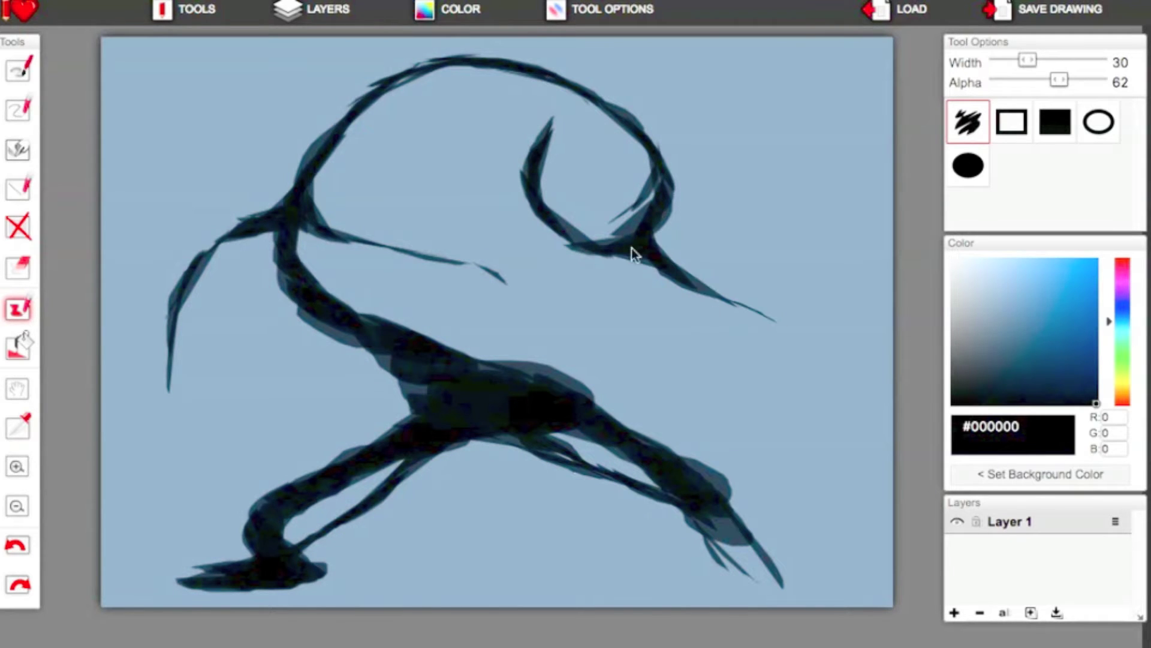
left_click_drag(708, 287, 809, 343)
mouse_move(809, 342)
left_mouse_down()
mouse_move(791, 391)
mouse_move(831, 378)
left_mouse_up()
left_click(26, 553)
left_click(26, 553)
left_click_drag(777, 323, 798, 351)
mouse_move(818, 391)
left_mouse_down()
mouse_move(779, 434)
mouse_move(670, 309)
left_mouse_up()
left_click_drag(694, 352, 627, 267)
left_click_drag(671, 308, 608, 258)
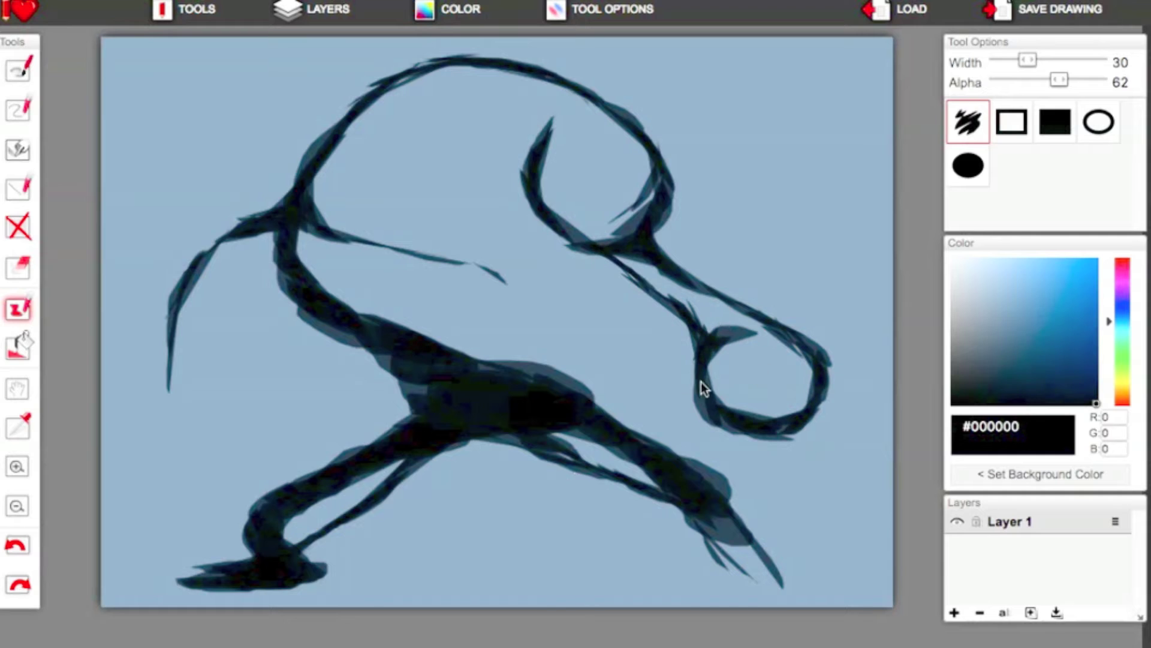
Outline the right foot and give both arms a second contour line with small hands at their ends
mouse_move(757, 549)
left_mouse_down()
mouse_move(728, 598)
mouse_move(693, 520)
mouse_move(794, 585)
left_mouse_up()
mouse_move(300, 248)
left_mouse_down()
mouse_move(380, 245)
mouse_move(323, 243)
mouse_move(491, 290)
left_mouse_up()
left_click(15, 545)
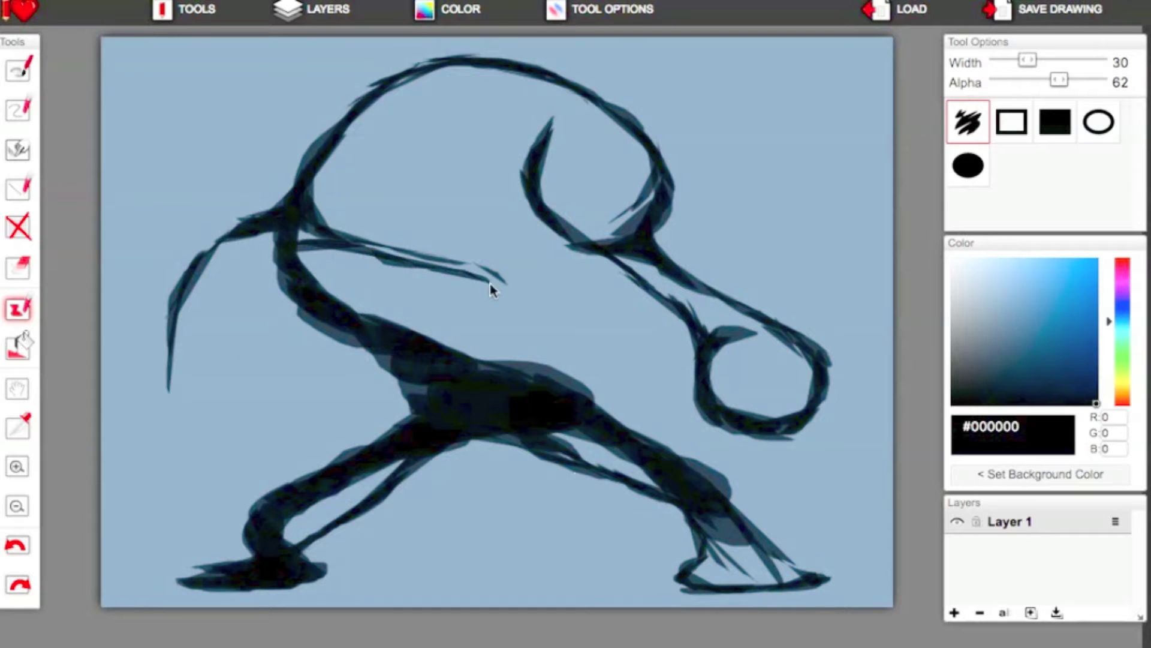
mouse_move(277, 239)
left_mouse_down()
mouse_move(178, 327)
mouse_move(168, 356)
left_mouse_up()
left_click_drag(257, 247, 349, 318)
mouse_move(260, 210)
left_mouse_down()
mouse_move(222, 224)
mouse_move(165, 316)
mouse_move(202, 217)
mouse_move(243, 218)
left_mouse_up()
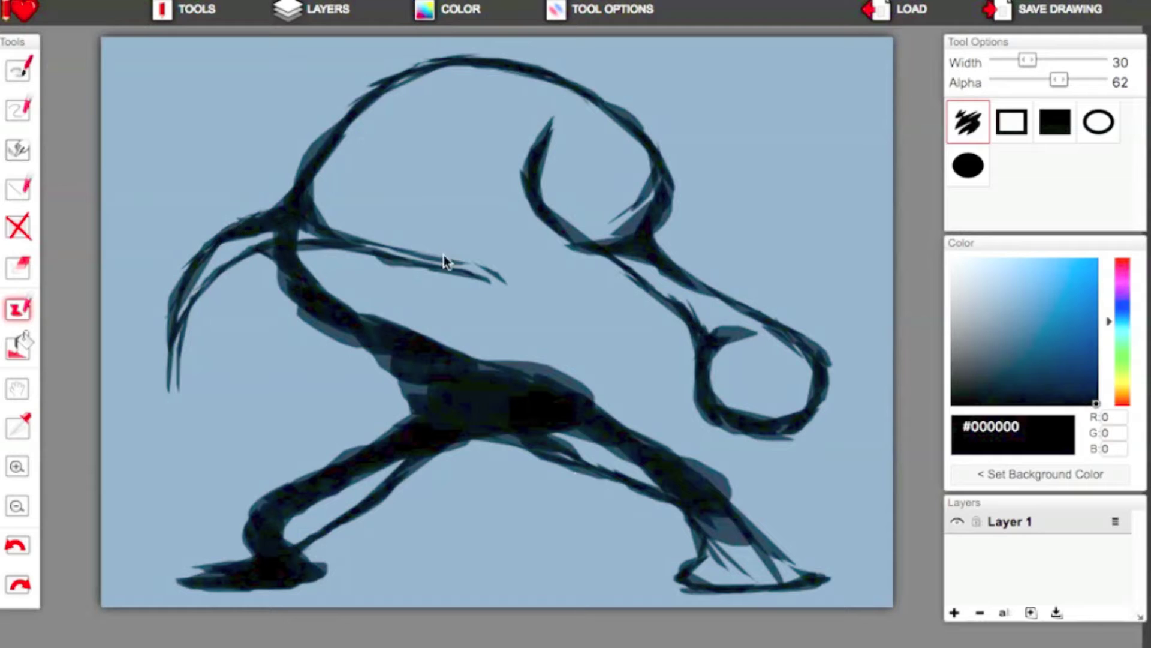
left_click_drag(499, 280, 522, 297)
left_click_drag(429, 266, 504, 289)
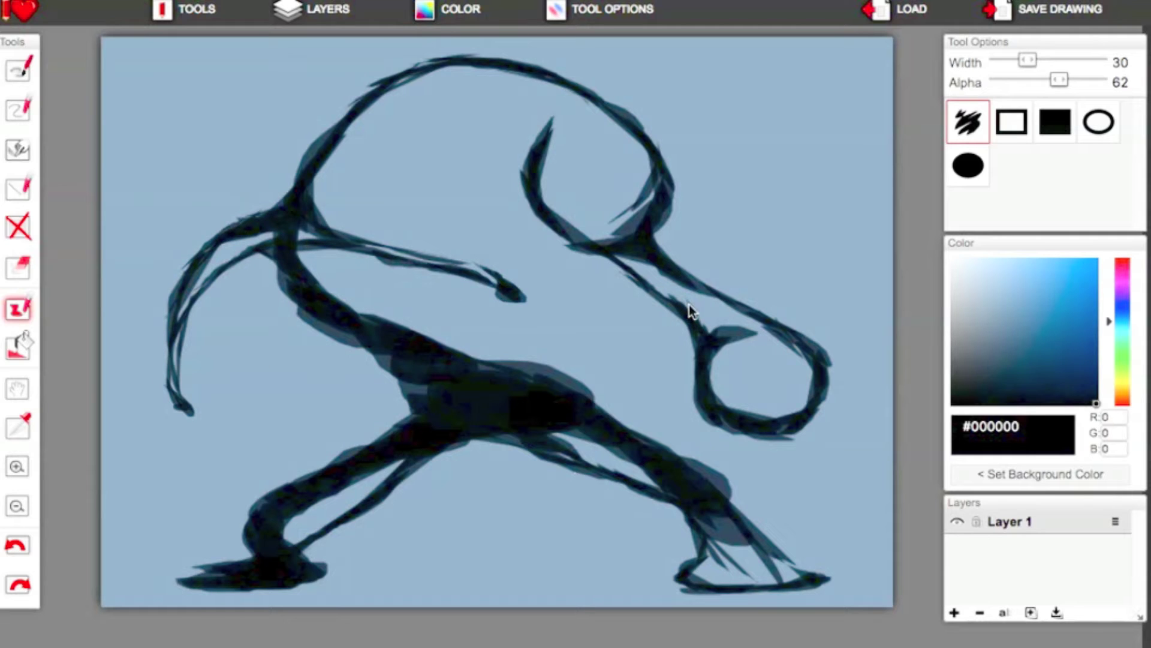
Draw the neck's inner contour from the curled head to the shoulders and close the head's round outline
mouse_move(532, 154)
left_mouse_down()
mouse_move(570, 121)
mouse_move(613, 143)
mouse_move(522, 98)
mouse_move(406, 115)
left_mouse_up()
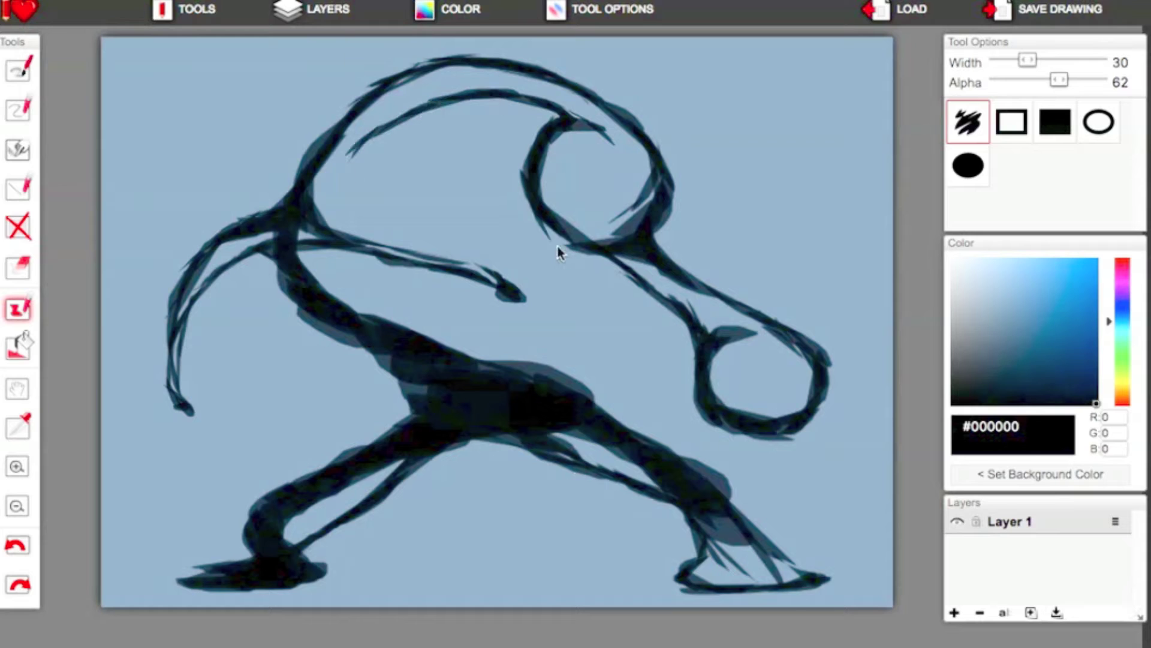
left_click_drag(558, 252, 651, 245)
left_click_drag(398, 117, 311, 189)
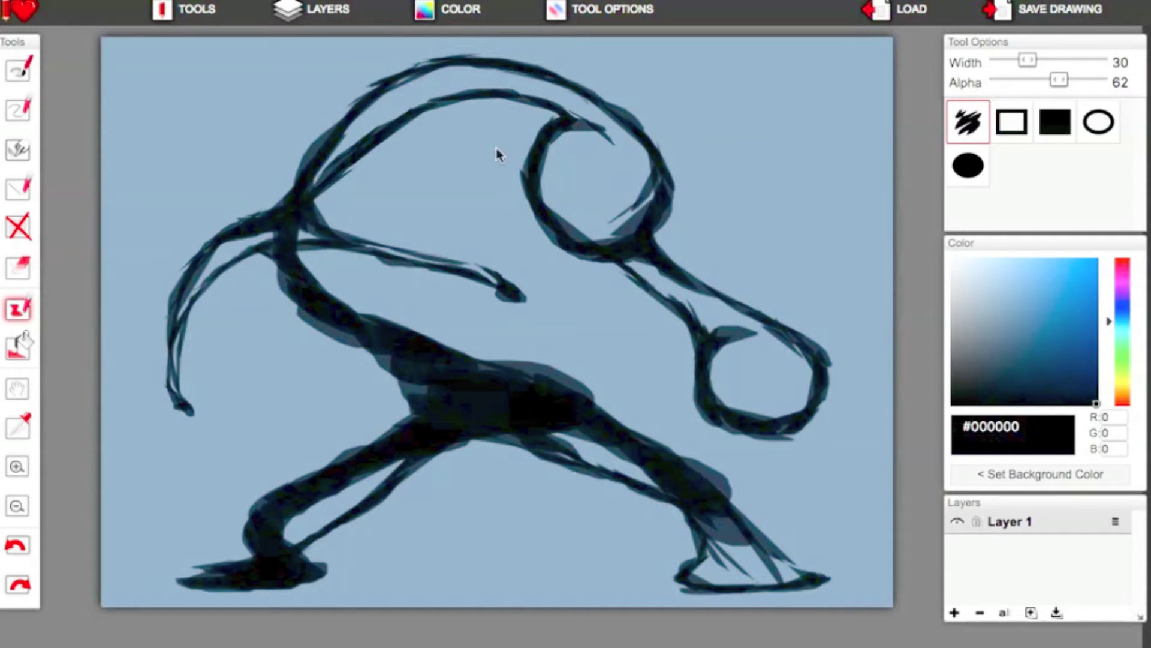
Add black contours around the chest, waist, hip and right leg, and extend the right foot's toe
left_click_drag(333, 236, 361, 245)
mouse_move(297, 286)
left_mouse_down()
mouse_move(457, 414)
mouse_move(362, 380)
mouse_move(299, 299)
left_mouse_up()
left_click_drag(398, 331, 657, 451)
left_click_drag(720, 480, 787, 553)
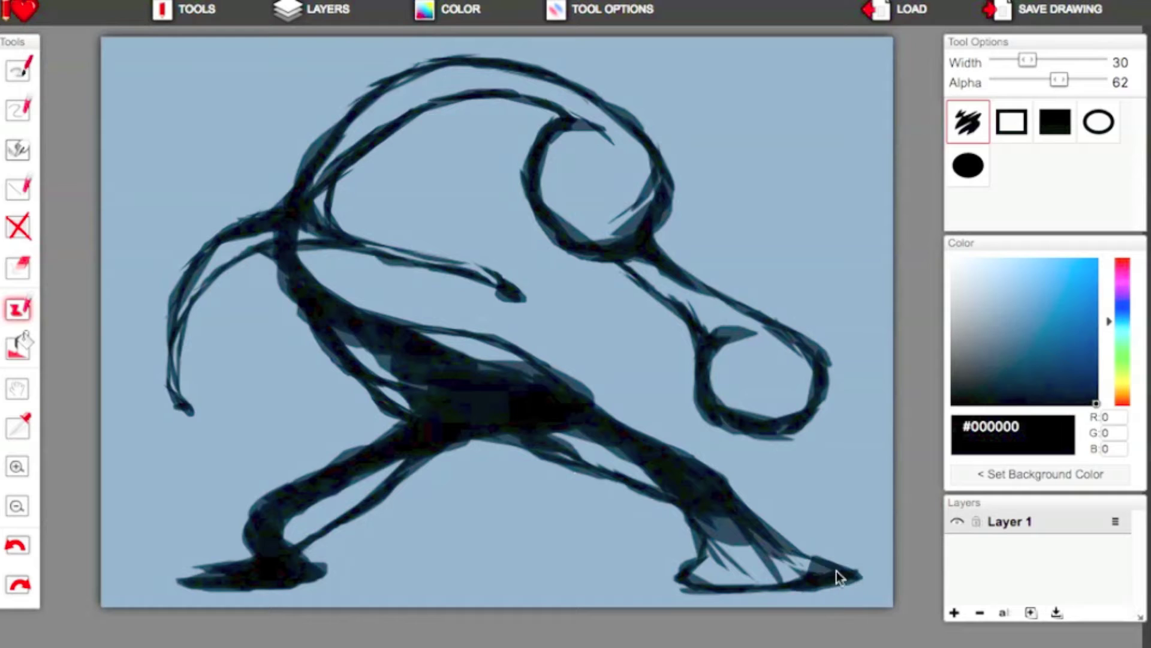
Draw a second ball above the lower one and connect it with stalks to the lower ball and the head
mouse_move(820, 356)
left_mouse_down()
mouse_move(794, 339)
mouse_move(811, 203)
left_mouse_up()
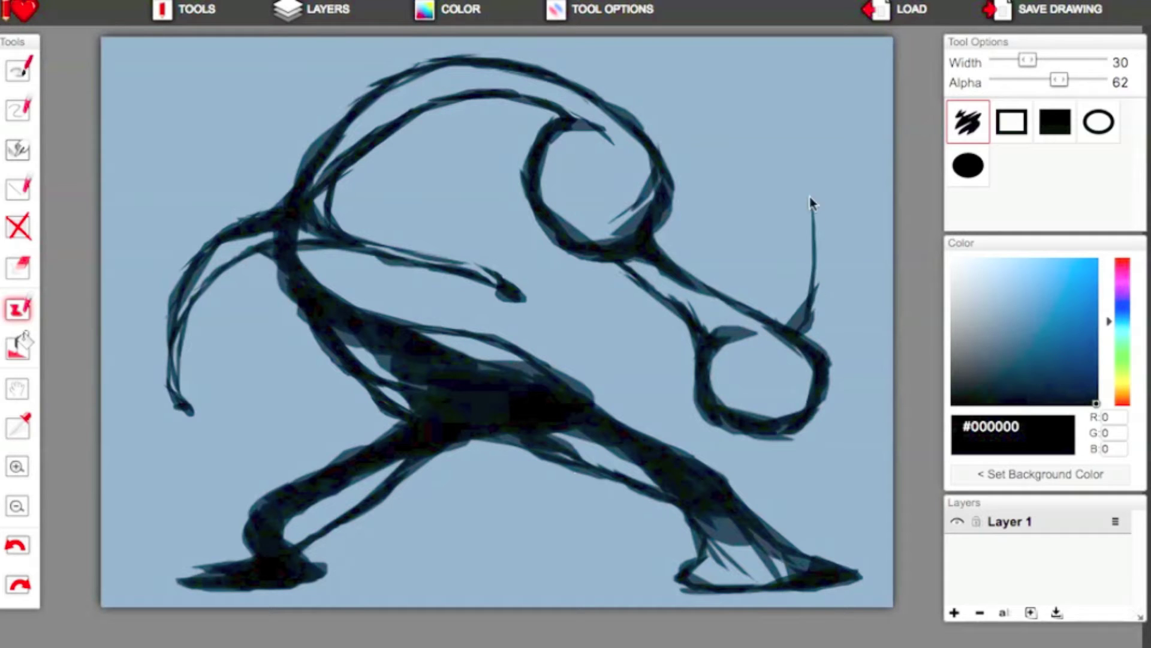
mouse_move(818, 344)
left_mouse_down()
mouse_move(818, 153)
mouse_move(832, 277)
mouse_move(822, 374)
mouse_move(818, 189)
mouse_move(833, 297)
mouse_move(794, 150)
mouse_move(689, 84)
left_mouse_up()
mouse_move(770, 122)
left_mouse_down()
mouse_move(801, 112)
mouse_move(827, 73)
mouse_move(772, 108)
mouse_move(815, 114)
mouse_move(822, 138)
mouse_move(815, 42)
mouse_move(783, 21)
left_mouse_up()
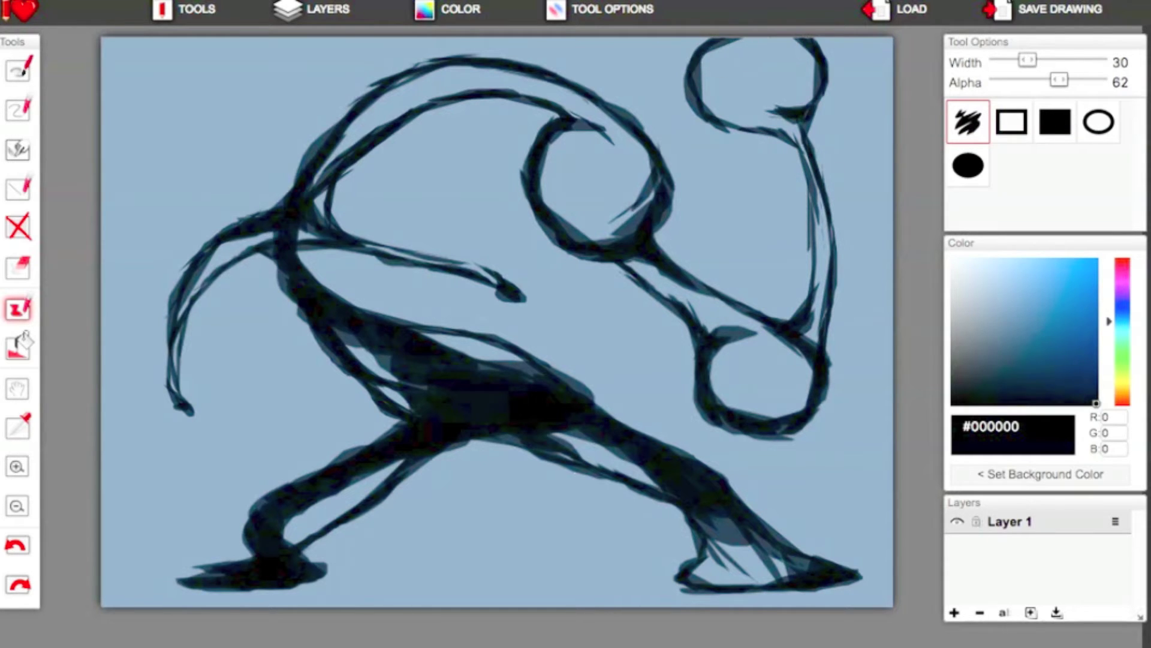
left_click_drag(659, 204, 749, 127)
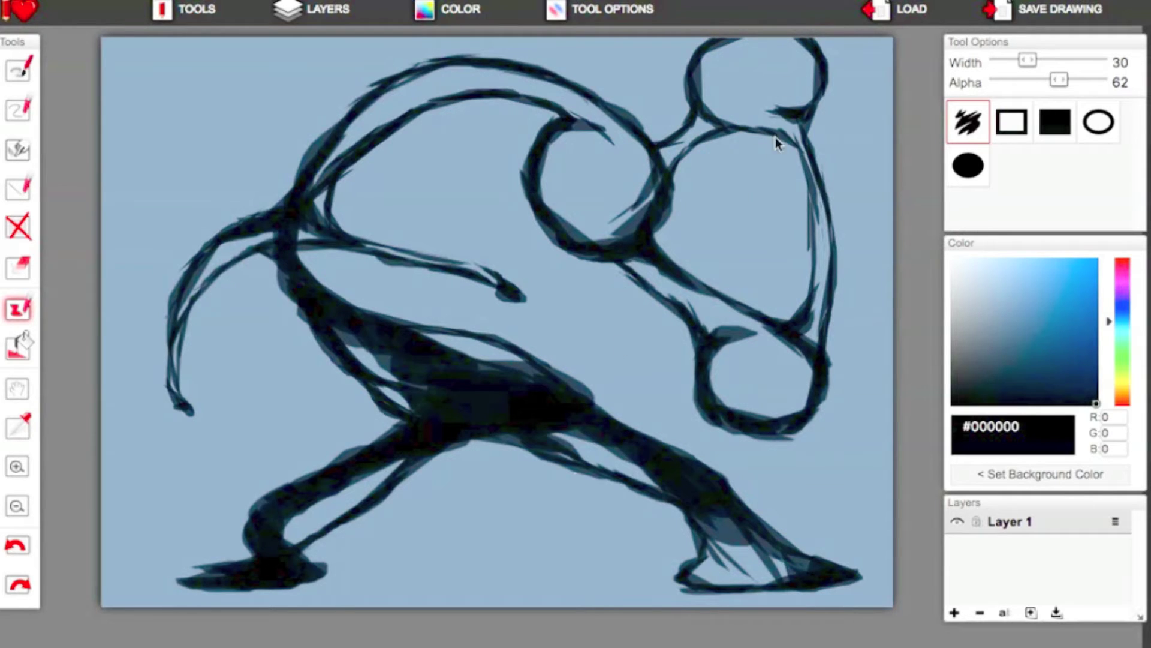
left_click_drag(808, 187, 823, 322)
Draw long clawed fingers on the left hand and darken the outer contour of the neck
mouse_move(168, 365)
left_mouse_down()
mouse_move(167, 411)
mouse_move(217, 456)
left_mouse_up()
mouse_move(166, 412)
left_mouse_down()
mouse_move(249, 452)
mouse_move(268, 445)
mouse_move(218, 444)
mouse_move(239, 478)
left_mouse_up()
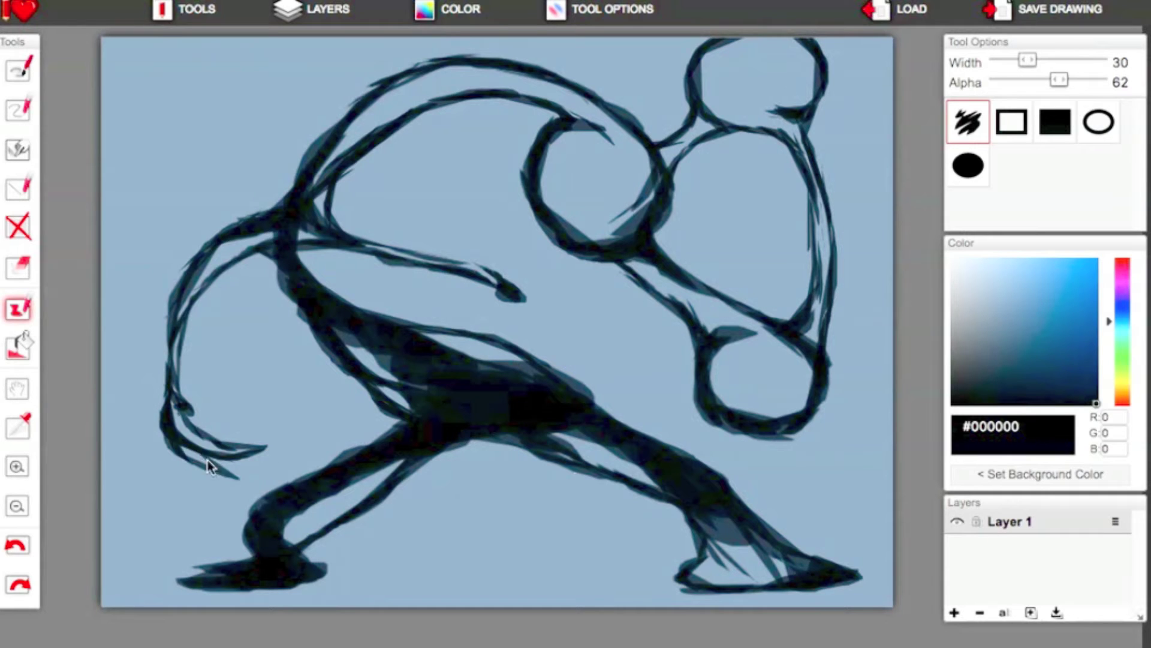
left_click_drag(449, 55, 314, 153)
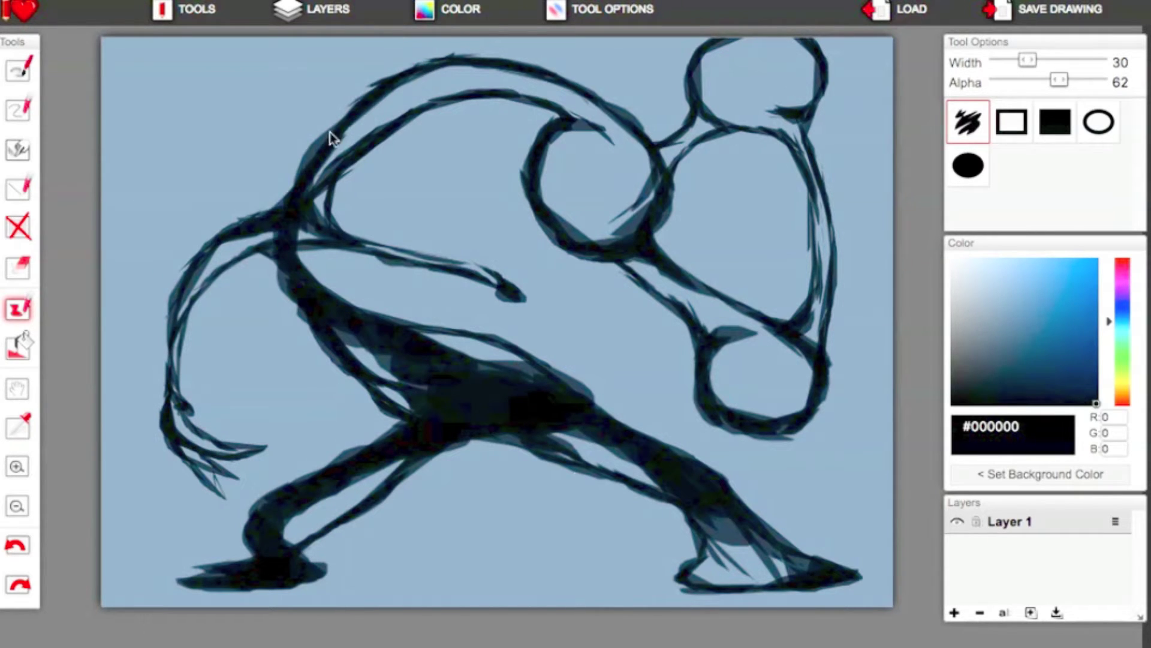
Choose the dark red #3f0808 and fill the lower legs, right foot, thigh gap, waist and hip
left_click_drag(1122, 324, 1125, 175)
left_click(1081, 370)
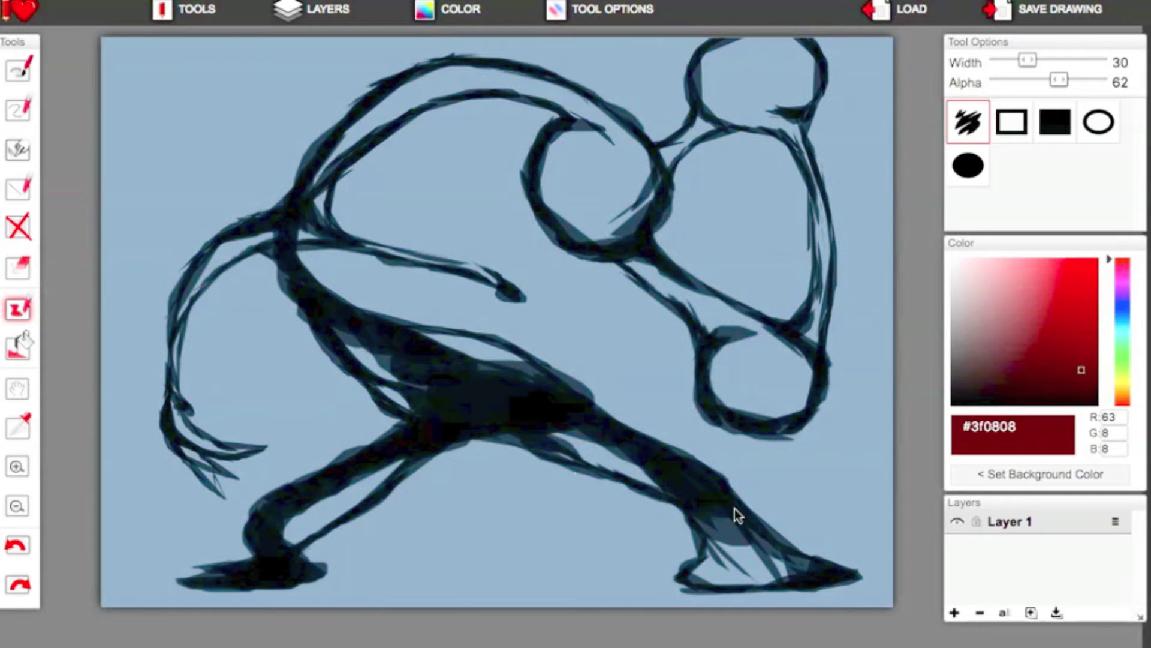
left_click_drag(696, 510, 827, 576)
mouse_move(422, 441)
left_mouse_down()
mouse_move(324, 527)
mouse_move(408, 456)
mouse_move(258, 546)
left_mouse_up()
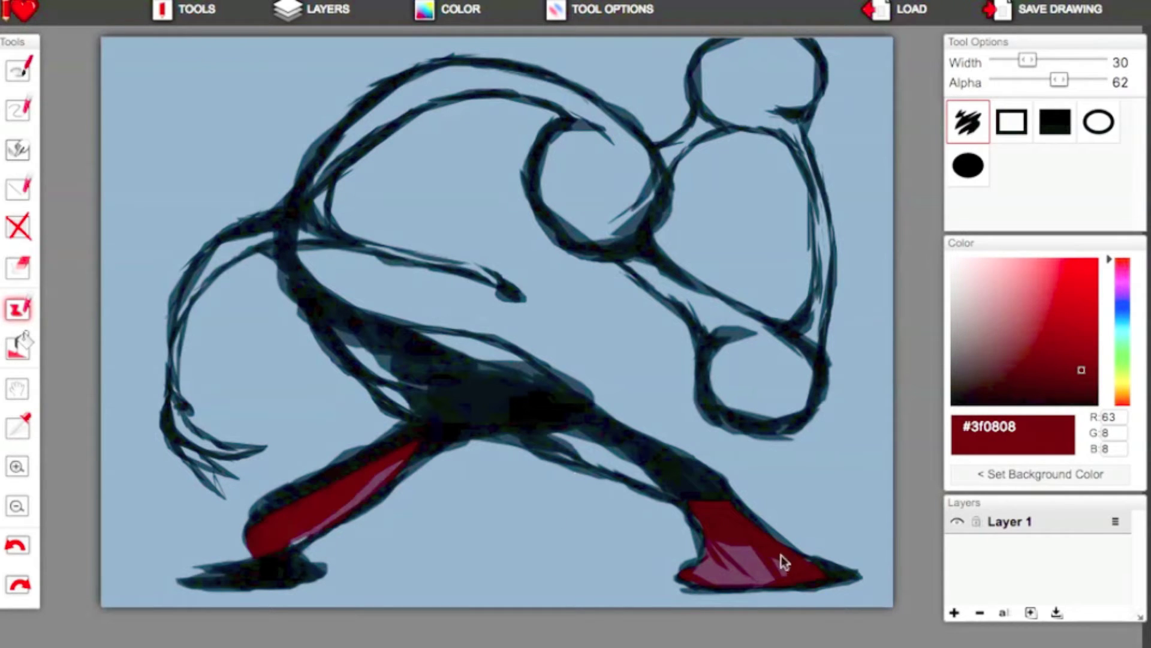
left_click_drag(779, 560, 851, 575)
left_click_drag(537, 428, 645, 485)
mouse_move(307, 304)
left_mouse_down()
mouse_move(420, 373)
mouse_move(418, 407)
left_mouse_up()
mouse_move(418, 331)
left_mouse_down()
mouse_move(516, 350)
mouse_move(544, 372)
left_mouse_up()
Switch to the red #5c1010, paint lighter areas over the hip and legs, and fill both arms
left_click(1073, 353)
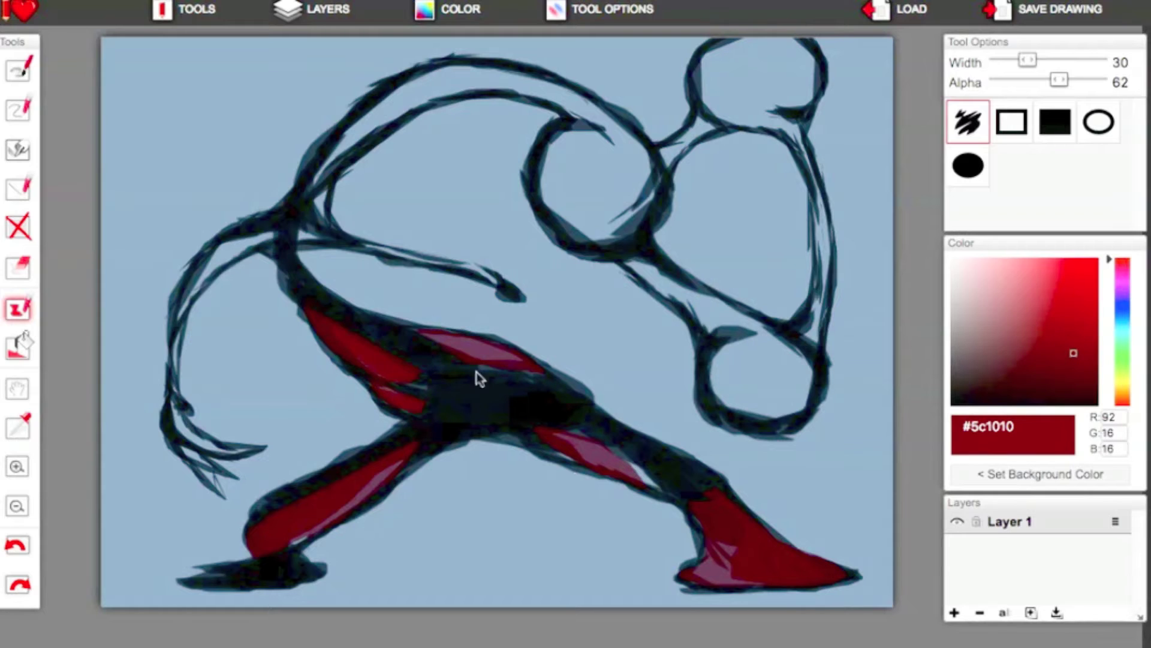
left_click_drag(439, 336, 540, 369)
left_click_drag(412, 446, 330, 513)
mouse_move(536, 427)
left_mouse_down()
mouse_move(636, 469)
mouse_move(575, 447)
left_mouse_up()
left_click_drag(729, 570, 714, 506)
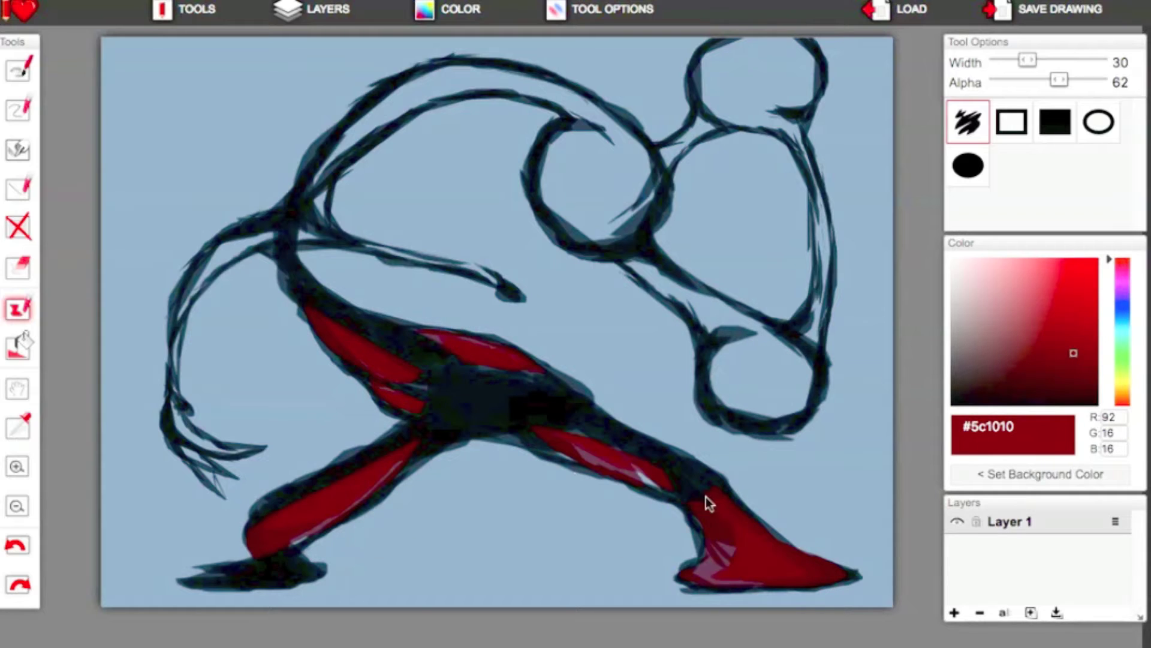
mouse_move(273, 230)
left_mouse_down()
mouse_move(192, 277)
mouse_move(171, 383)
left_mouse_up()
mouse_move(282, 210)
left_mouse_down()
mouse_move(398, 262)
mouse_move(457, 265)
mouse_move(450, 271)
left_mouse_up()
Lighten the left upper arm and right hand with the red #741f1f
left_click(1059, 339)
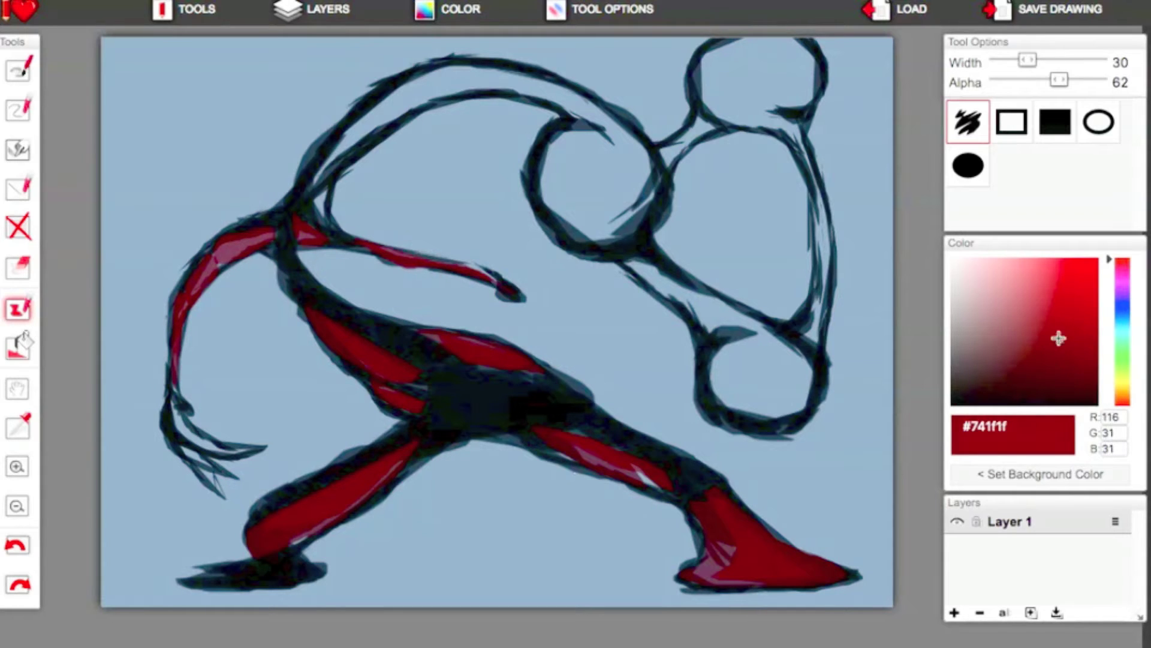
left_click_drag(215, 256, 274, 228)
left_click_drag(458, 267, 515, 295)
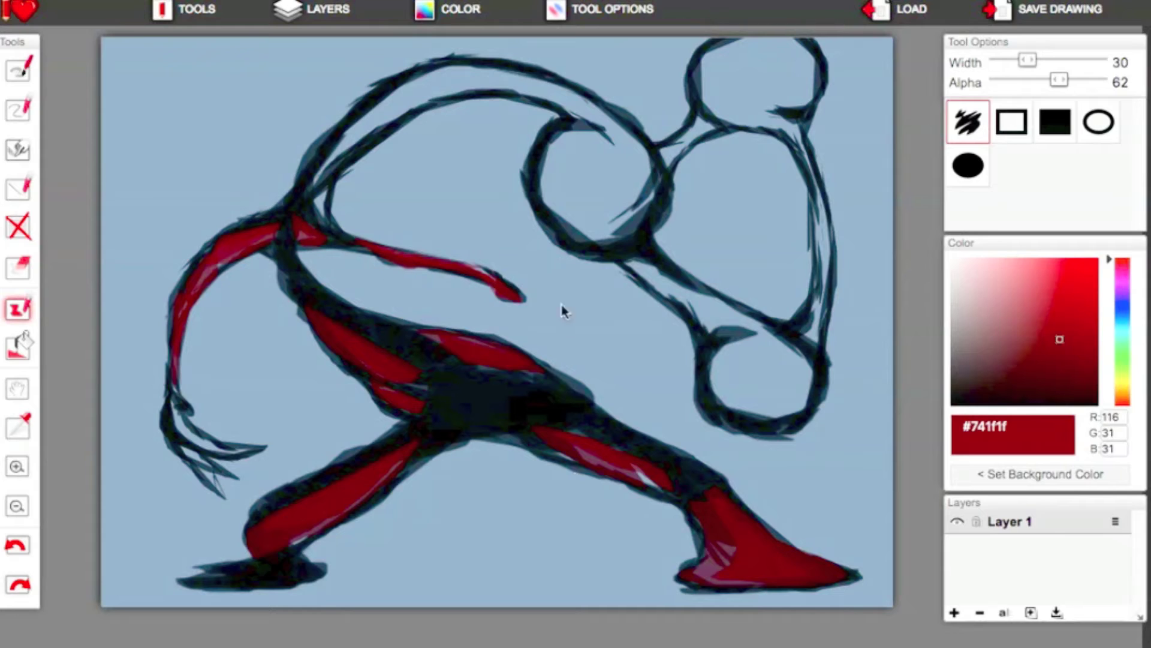
With alpha 50 and black #000000, reinforce the stalks, draw an eye between them, and add clawed fingers to the right hand
left_click_drag(1060, 79, 1047, 79)
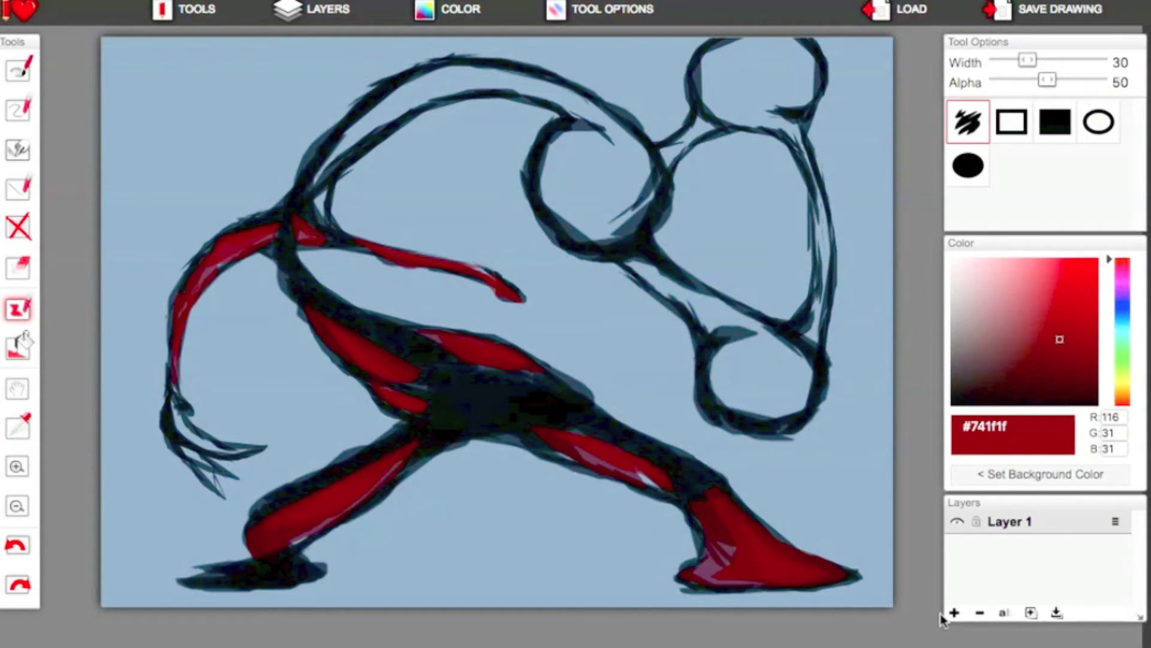
left_click(1097, 404)
left_click_drag(613, 264, 720, 349)
mouse_move(811, 123)
left_mouse_down()
mouse_move(828, 192)
mouse_move(819, 297)
left_mouse_up()
mouse_move(675, 232)
left_mouse_down()
mouse_move(773, 202)
mouse_move(796, 216)
left_mouse_up()
mouse_move(681, 222)
left_mouse_down()
mouse_move(747, 200)
mouse_move(798, 217)
left_mouse_up()
mouse_move(799, 223)
left_mouse_down()
mouse_move(772, 270)
mouse_move(682, 254)
mouse_move(797, 244)
left_mouse_up()
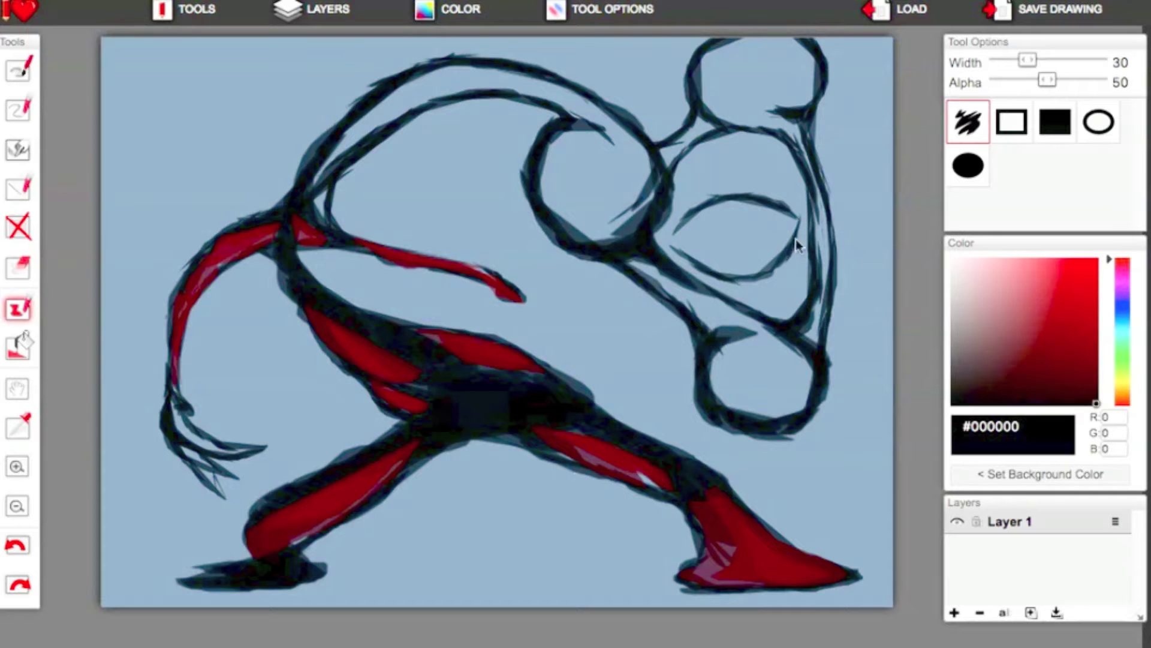
mouse_move(777, 208)
left_mouse_down()
mouse_move(792, 256)
mouse_move(726, 208)
mouse_move(676, 235)
mouse_move(769, 257)
left_mouse_up()
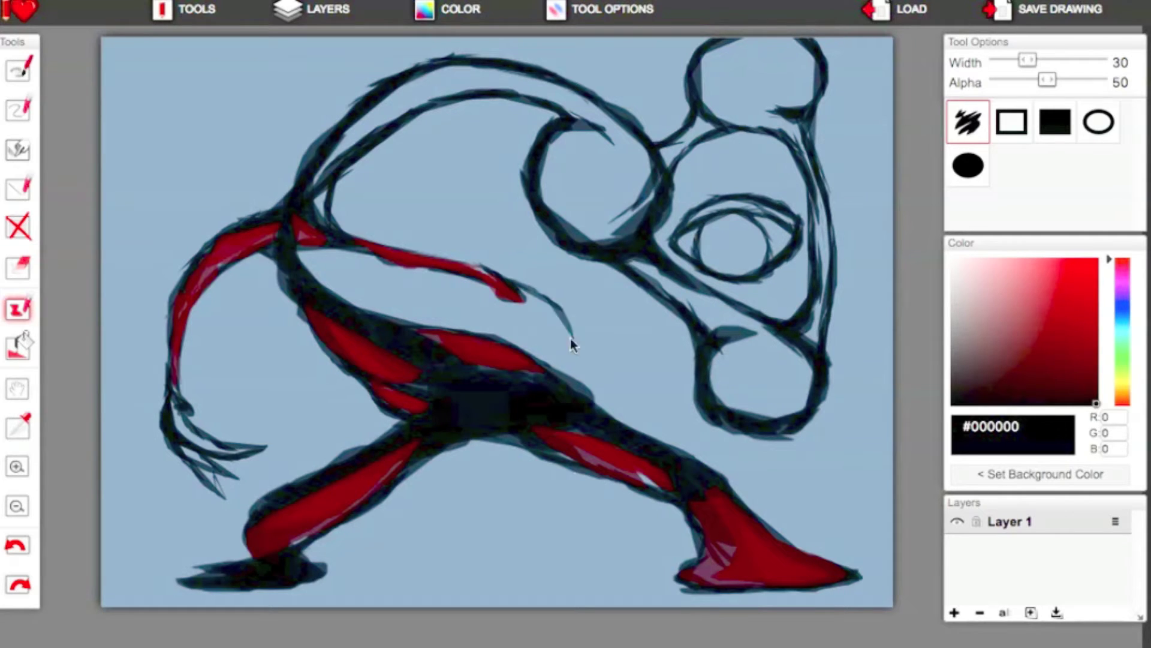
mouse_move(553, 321)
left_mouse_down()
mouse_move(560, 341)
mouse_move(601, 316)
left_mouse_up()
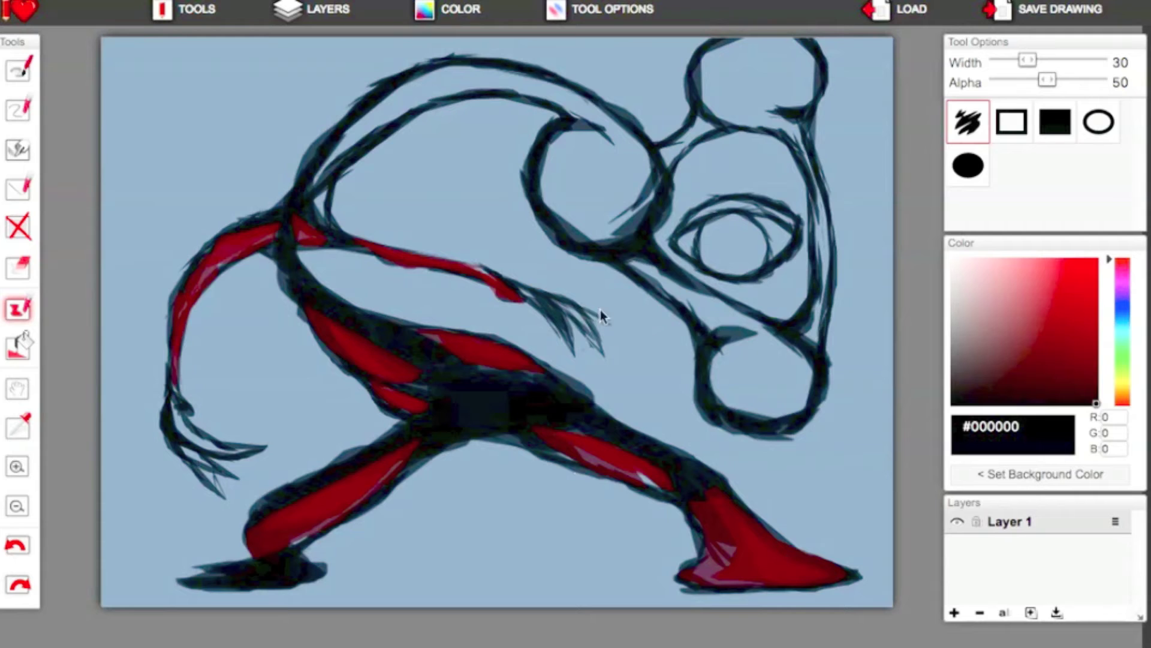
Paint the neck and curled head orange, shading their edges with #9f5522
left_click(1123, 397)
left_click_drag(1047, 308, 1047, 292)
left_click_drag(323, 173, 405, 110)
left_click(21, 533)
mouse_move(316, 174)
left_mouse_down()
mouse_move(412, 104)
mouse_move(617, 116)
mouse_move(624, 244)
mouse_move(590, 132)
left_mouse_up()
left_click(1068, 314)
mouse_move(327, 165)
left_mouse_down()
mouse_move(380, 103)
mouse_move(507, 70)
mouse_move(480, 87)
mouse_move(514, 90)
mouse_move(586, 236)
mouse_move(641, 169)
left_mouse_up()
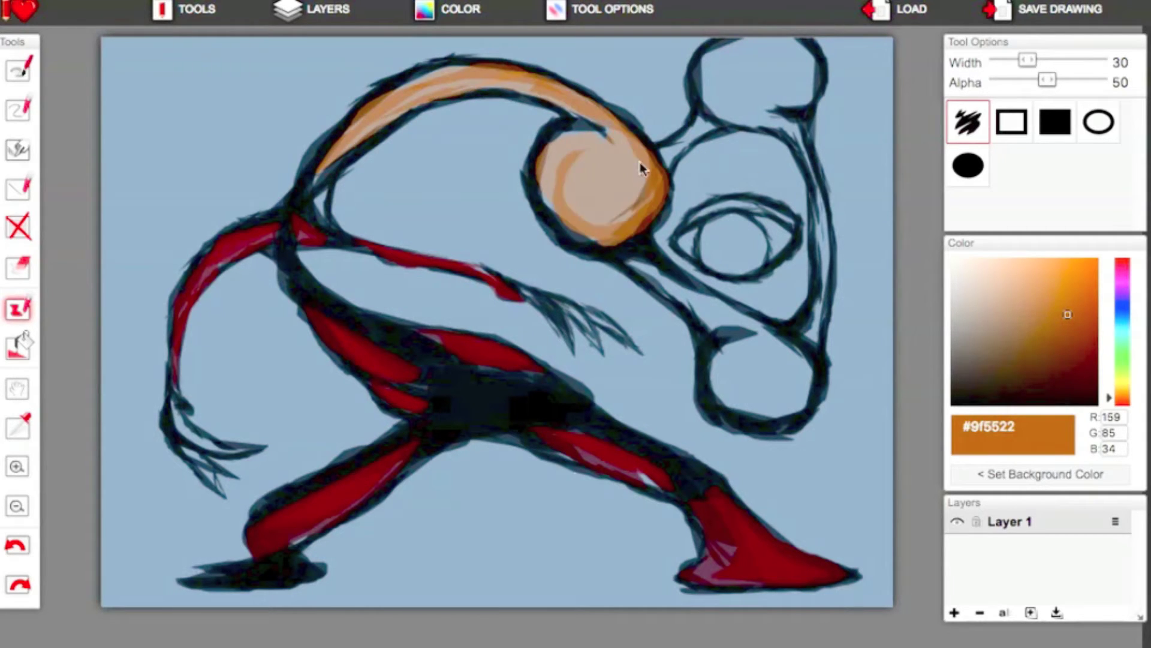
Fill the lower stalk and its ball with orange, then shade their edges with #8f4519
left_click(1122, 403)
left_click(1122, 398)
left_click(1052, 293)
mouse_move(627, 254)
left_mouse_down()
mouse_move(699, 316)
mouse_move(750, 326)
left_mouse_up()
mouse_move(806, 364)
left_mouse_down()
mouse_move(758, 419)
mouse_move(743, 322)
mouse_move(743, 425)
mouse_move(796, 391)
mouse_move(762, 336)
left_mouse_up()
left_click(1073, 323)
left_click_drag(627, 254, 758, 340)
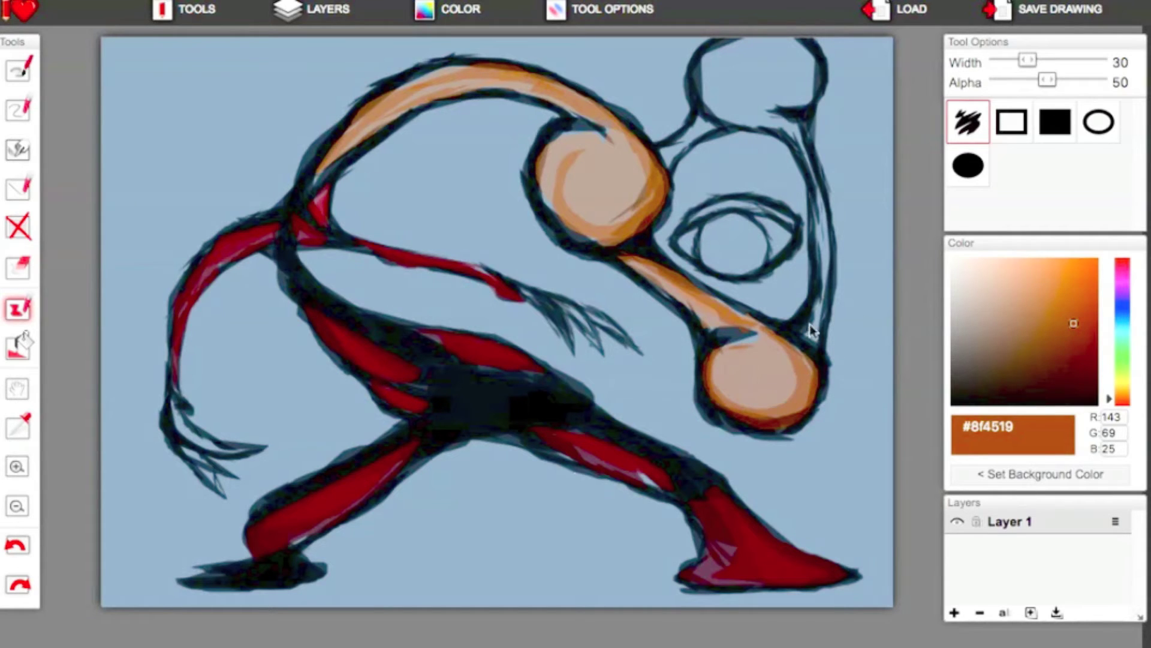
Fill the upper ball and right stalk with #b86432 and shade the ball's lower edge with #8a451c
left_click(1058, 300)
mouse_move(797, 121)
left_mouse_down()
mouse_move(799, 334)
mouse_move(820, 140)
mouse_move(811, 63)
left_mouse_up()
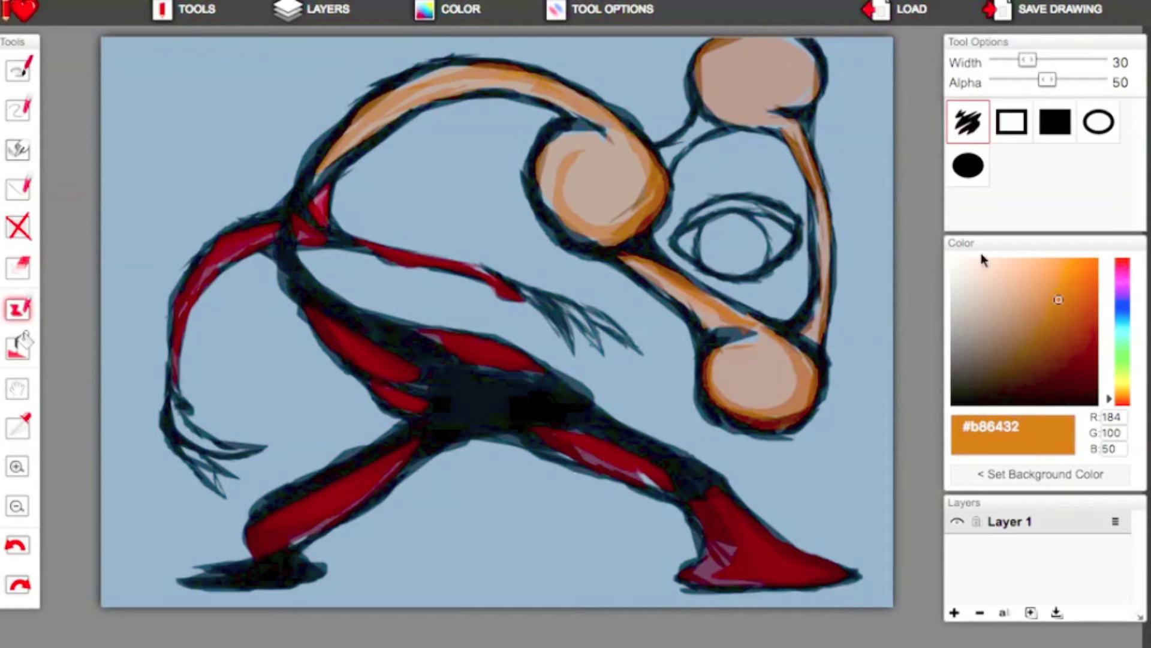
left_click(1069, 325)
mouse_move(718, 114)
left_mouse_down()
mouse_move(811, 96)
mouse_move(777, 128)
left_mouse_up()
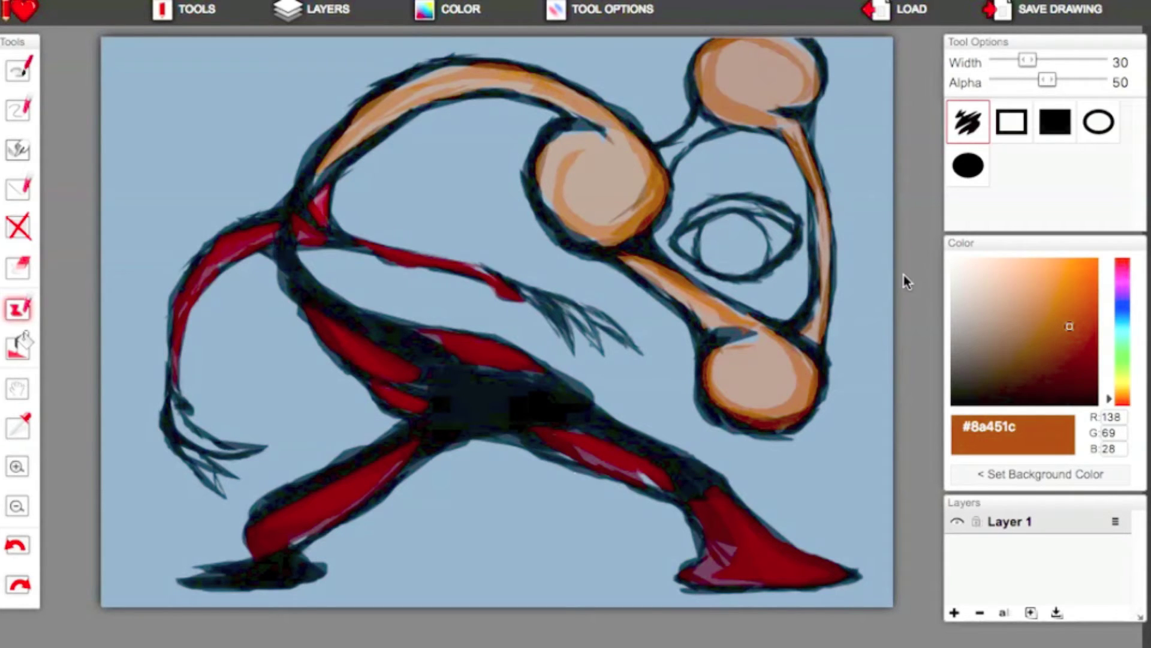
Add #c77544 highlights to the head, neck, balls and stalks, then select the tan #ae6a41
left_click(1049, 290)
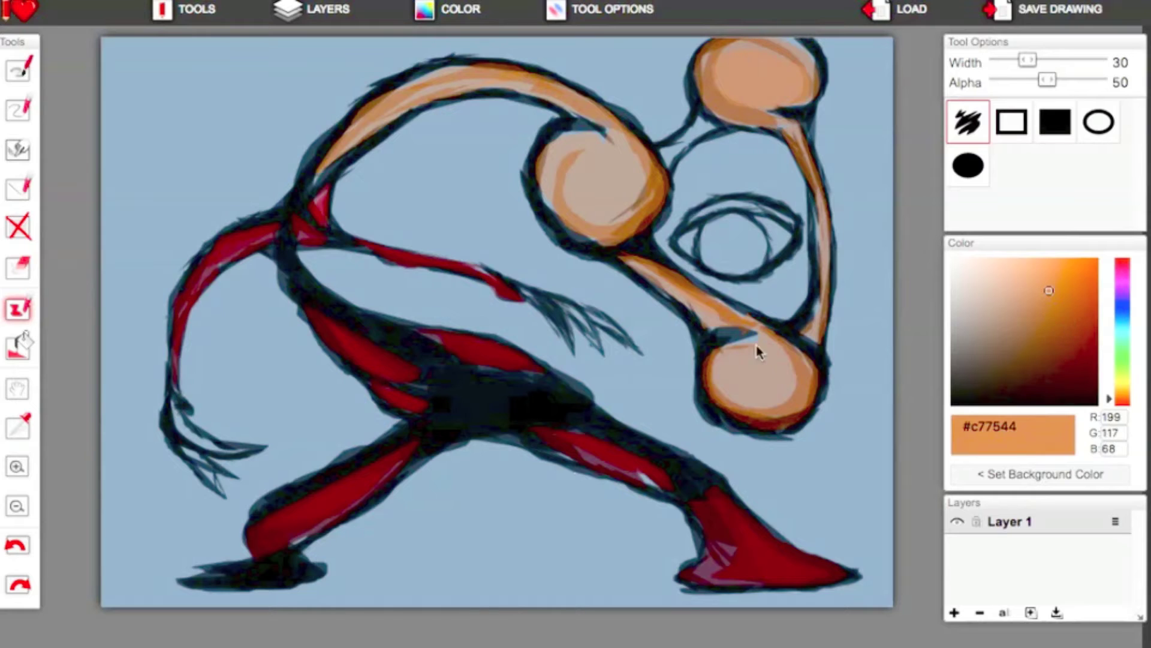
left_click_drag(410, 91, 483, 84)
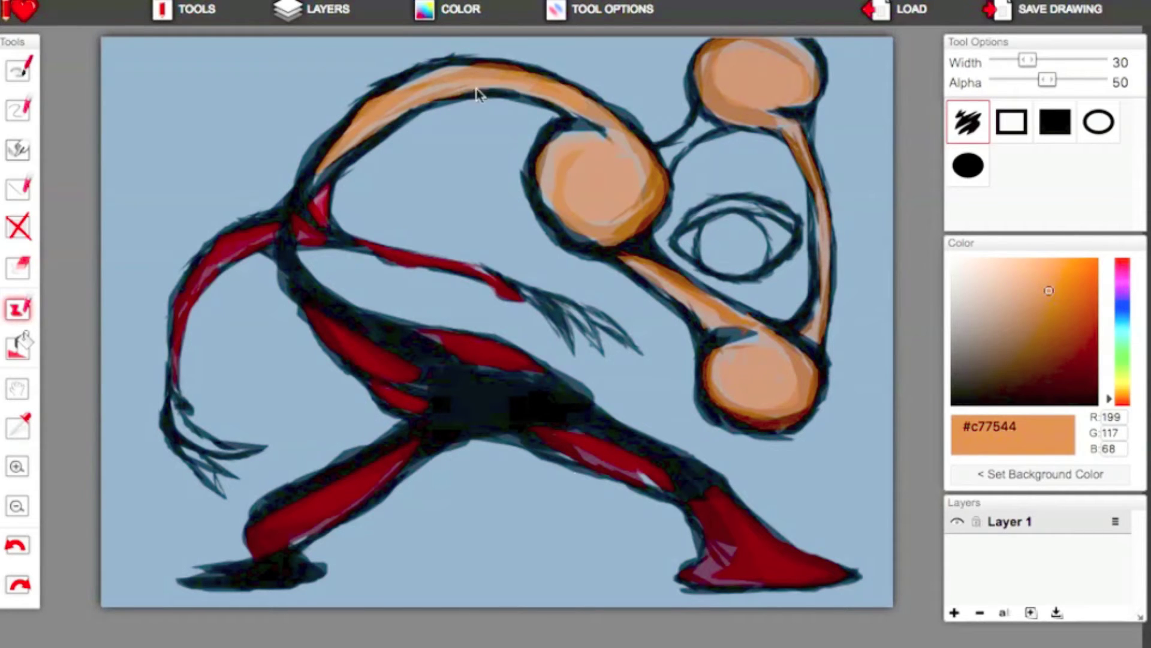
mouse_move(784, 120)
left_mouse_down()
mouse_move(827, 275)
mouse_move(816, 310)
left_mouse_up()
left_click(1062, 324)
left_click(1044, 306)
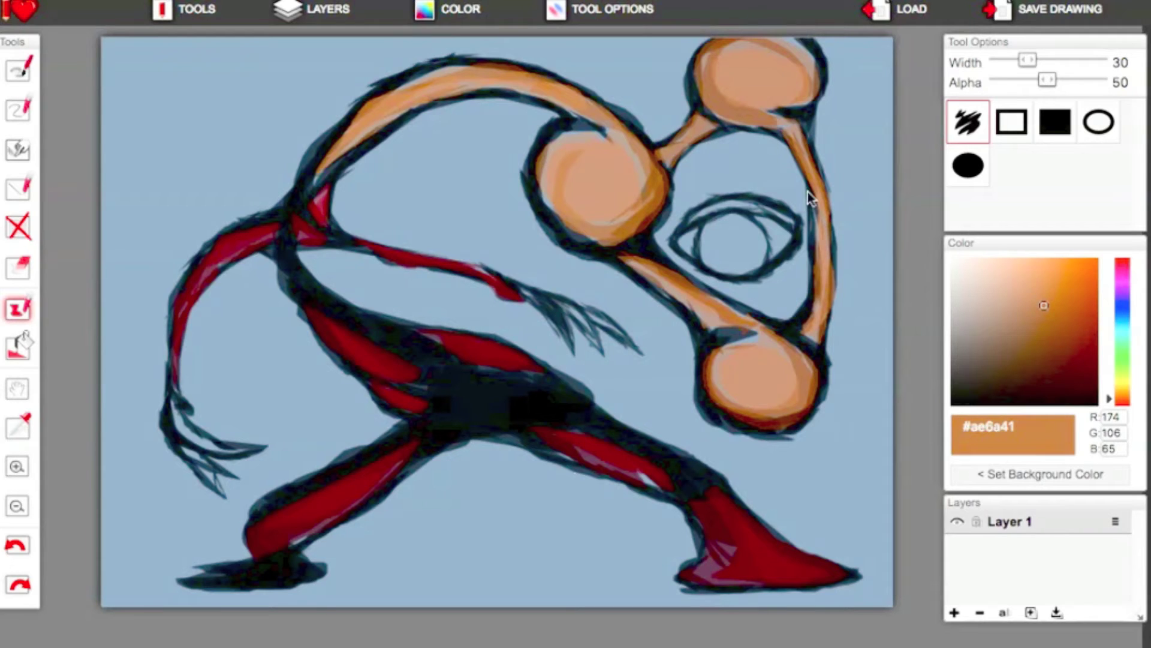
Set the color to black and alpha to 63, and draw wrinkle lines above and below the eye
left_click(1096, 403)
left_click_drag(1047, 79, 1060, 79)
left_click_drag(689, 191, 783, 185)
left_click_drag(798, 278, 723, 293)
left_click_drag(774, 163, 719, 160)
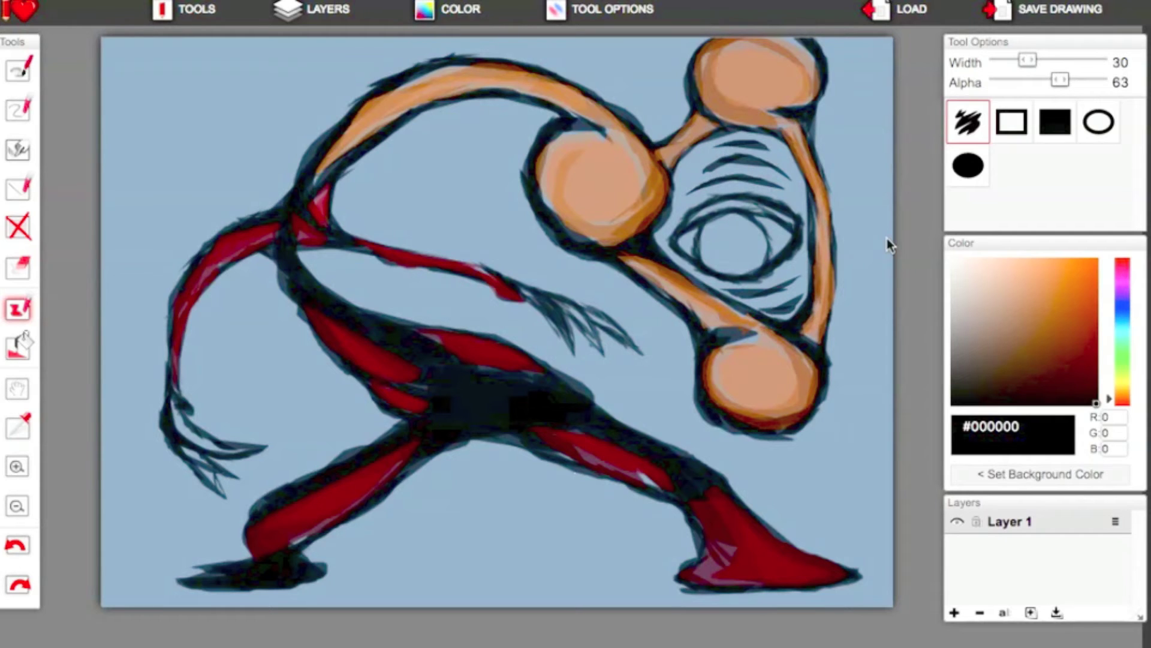
Brighten the head, both balls, the neck and the right stalk with the orange #d87438
left_click(1061, 281)
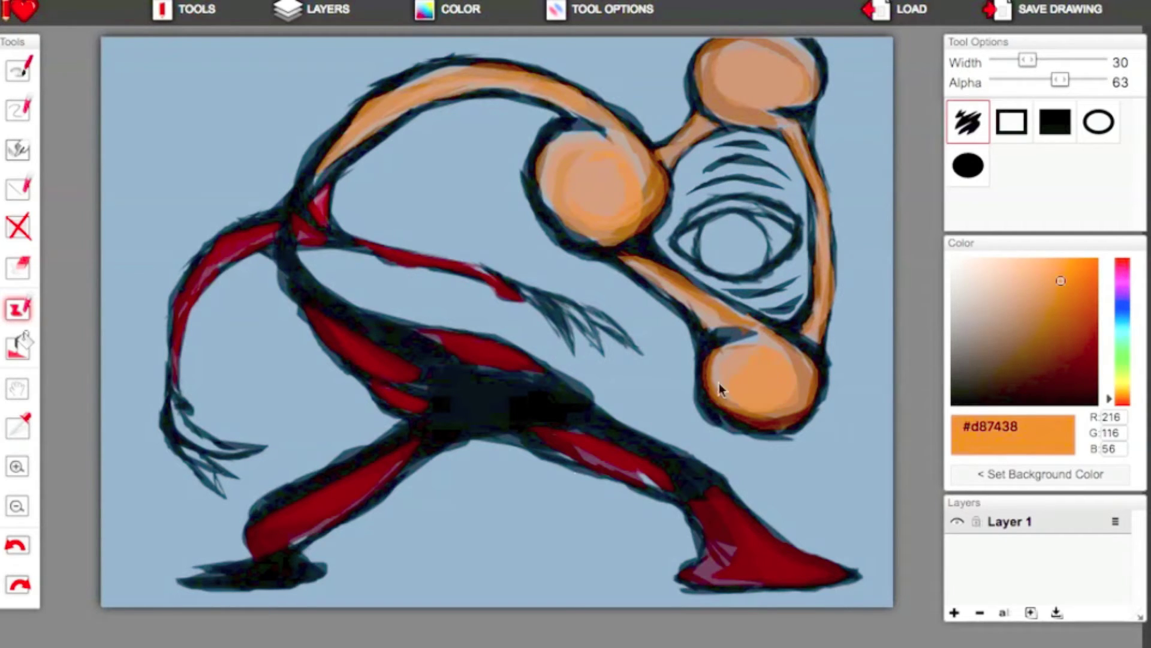
mouse_move(723, 57)
left_mouse_down()
mouse_move(753, 119)
mouse_move(760, 59)
left_mouse_up()
left_click_drag(391, 102, 536, 77)
left_click_drag(827, 219, 825, 316)
Fill the right hand's claws with solid black #000000, undoing a stray stroke
left_click(1096, 404)
left_click_drag(519, 291, 575, 353)
left_click(20, 539)
left_click_drag(578, 304, 644, 355)
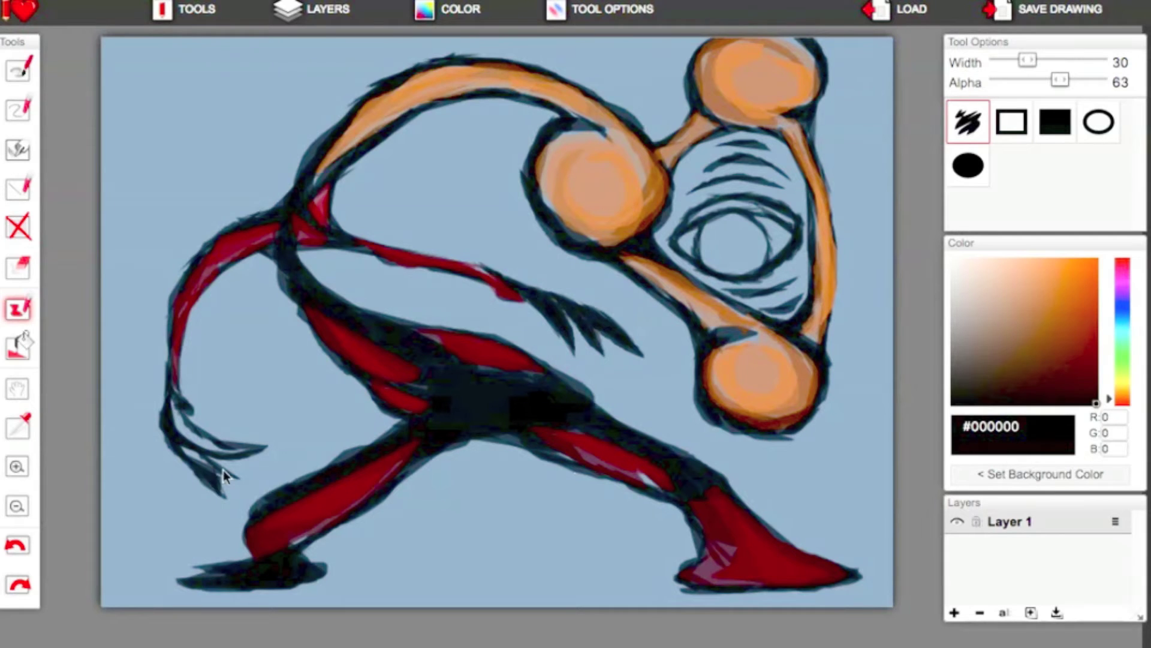
Draw three pointed claws in solid black on the left hand
left_click_drag(170, 431, 226, 502)
mouse_move(180, 443)
left_mouse_down()
mouse_move(222, 473)
mouse_move(268, 483)
left_mouse_up()
mouse_move(174, 414)
left_mouse_down()
mouse_move(213, 464)
mouse_move(265, 459)
left_mouse_up()
Set the color to #ffffff with alpha 73 and paint white claws over both hands, undoing the stray first stroke
left_click(953, 260)
left_click_drag(1060, 80, 1070, 80)
left_click_drag(164, 418, 206, 480)
left_click(8, 545)
mouse_move(164, 418)
left_mouse_down()
mouse_move(178, 454)
mouse_move(229, 502)
mouse_move(269, 484)
left_mouse_up()
mouse_move(170, 419)
left_mouse_down()
mouse_move(193, 450)
mouse_move(267, 451)
left_mouse_up()
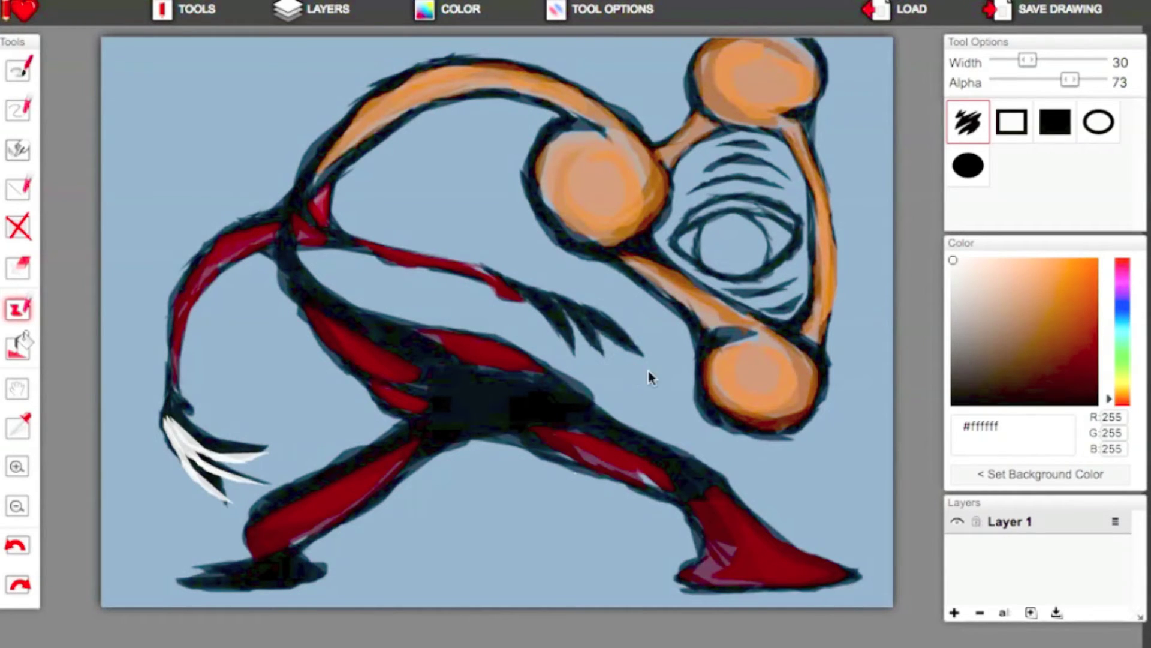
mouse_move(519, 286)
left_mouse_down()
mouse_move(571, 348)
mouse_move(561, 311)
mouse_move(600, 346)
left_mouse_up()
mouse_move(578, 310)
left_mouse_down()
mouse_move(643, 353)
mouse_move(617, 337)
left_mouse_up()
Paint the left foot in red shades including #9d3231 at alpha 62, and set the color to #000000
left_click_drag(1123, 383, 1125, 454)
left_click(1066, 336)
left_click_drag(1070, 80, 1060, 80)
mouse_move(284, 558)
left_mouse_down()
mouse_move(309, 563)
mouse_move(258, 565)
left_mouse_up()
left_click(1053, 315)
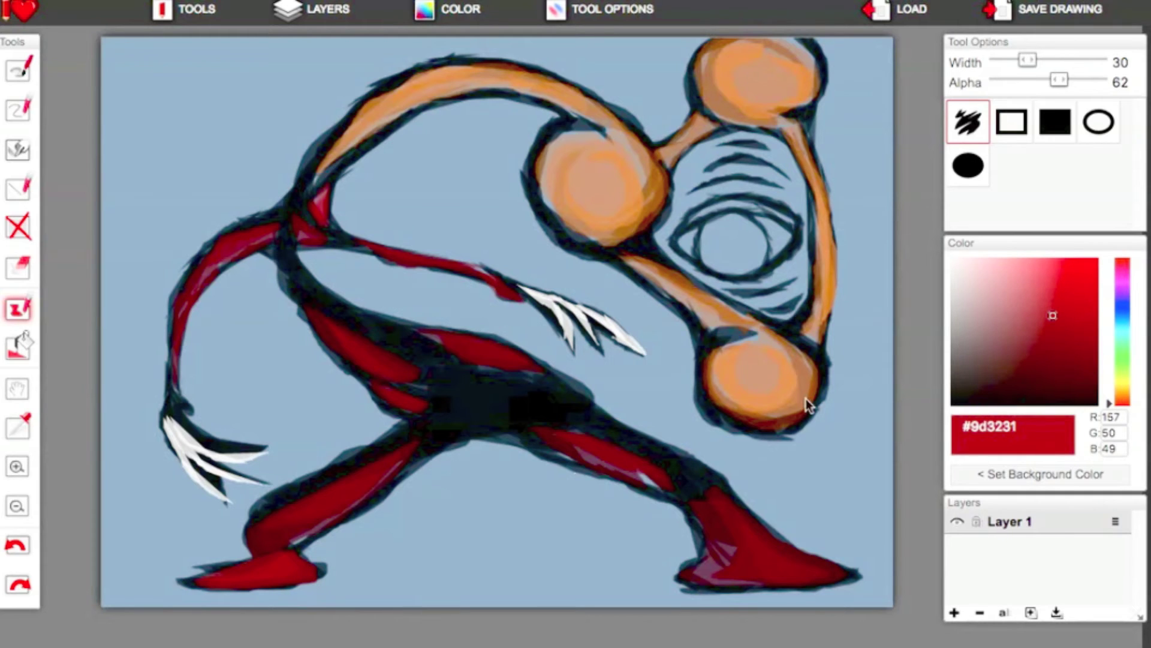
left_click_drag(1082, 323, 1146, 461)
left_click(968, 166)
left_click_drag(574, 152, 632, 210)
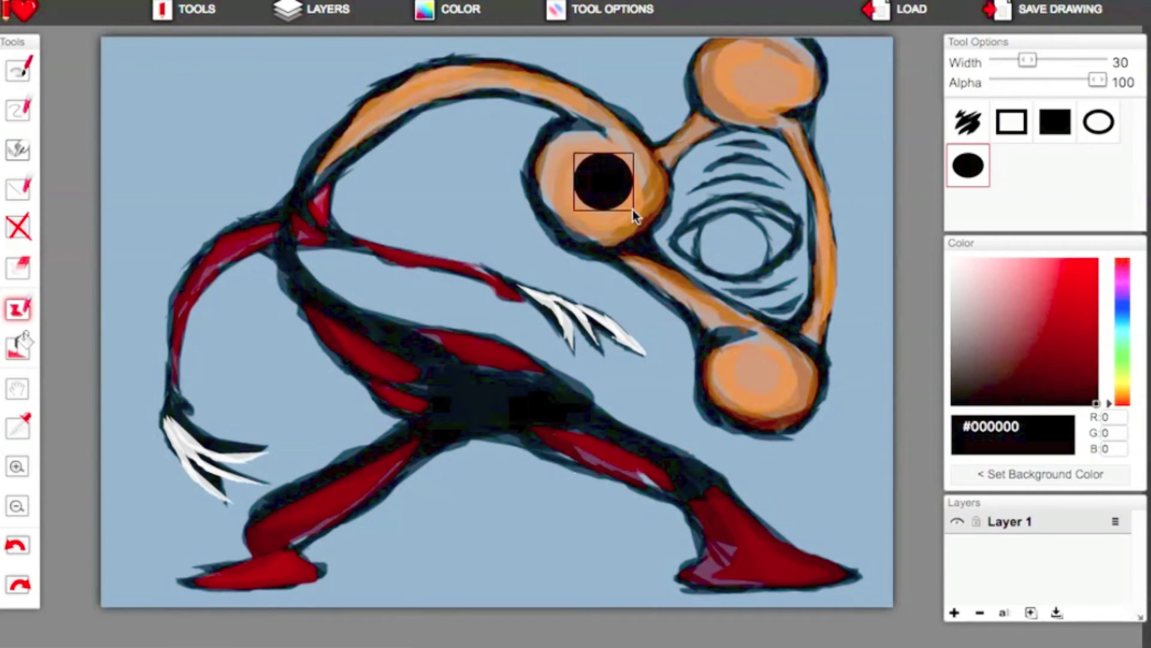
left_click_drag(787, 353, 733, 405)
left_click(16, 545)
left_click(16, 545)
Paint round black pupils freehand on all three balls at alpha 62, undoing the misplaced stroke on the left ball
left_click(969, 122)
mouse_move(574, 172)
left_mouse_down()
mouse_move(620, 179)
mouse_move(604, 172)
left_mouse_up()
left_click(12, 547)
left_click_drag(610, 230, 574, 173)
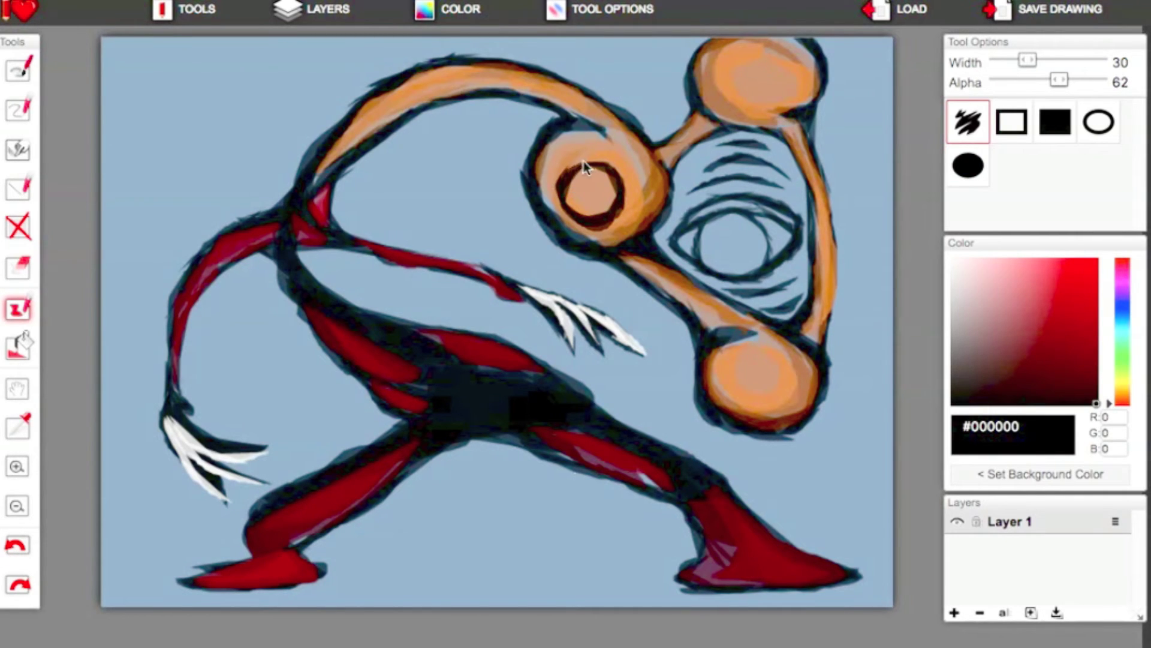
left_click_drag(603, 231, 595, 234)
left_click_drag(609, 195, 568, 191)
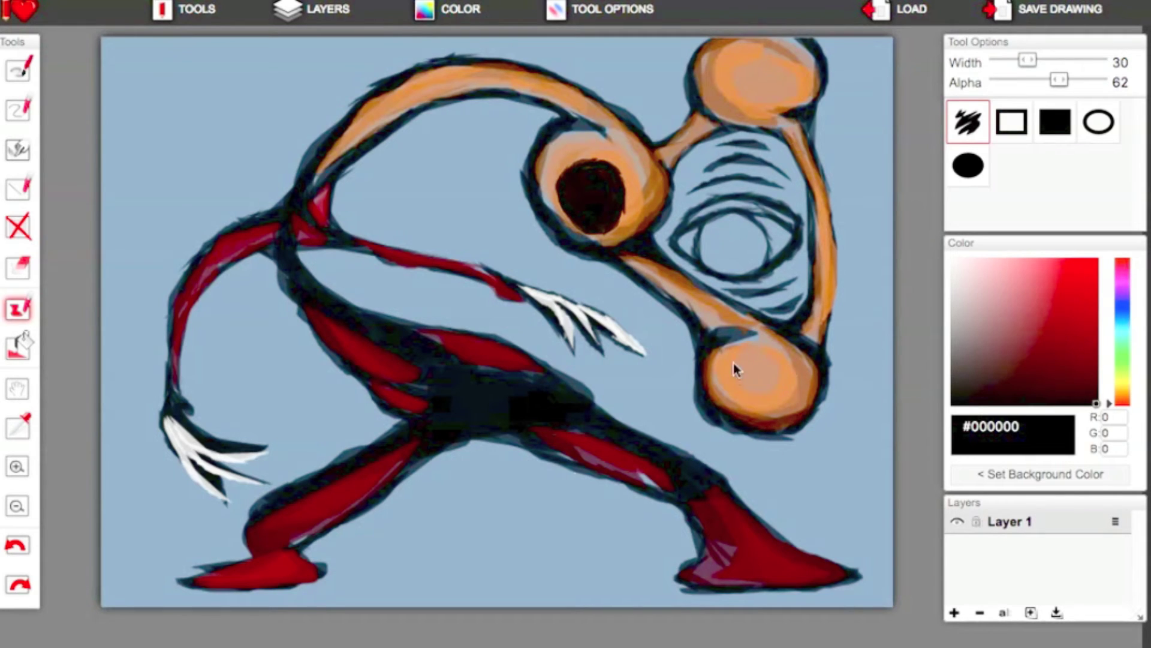
mouse_move(761, 400)
left_mouse_down()
mouse_move(732, 376)
mouse_move(766, 398)
mouse_move(757, 376)
left_mouse_up()
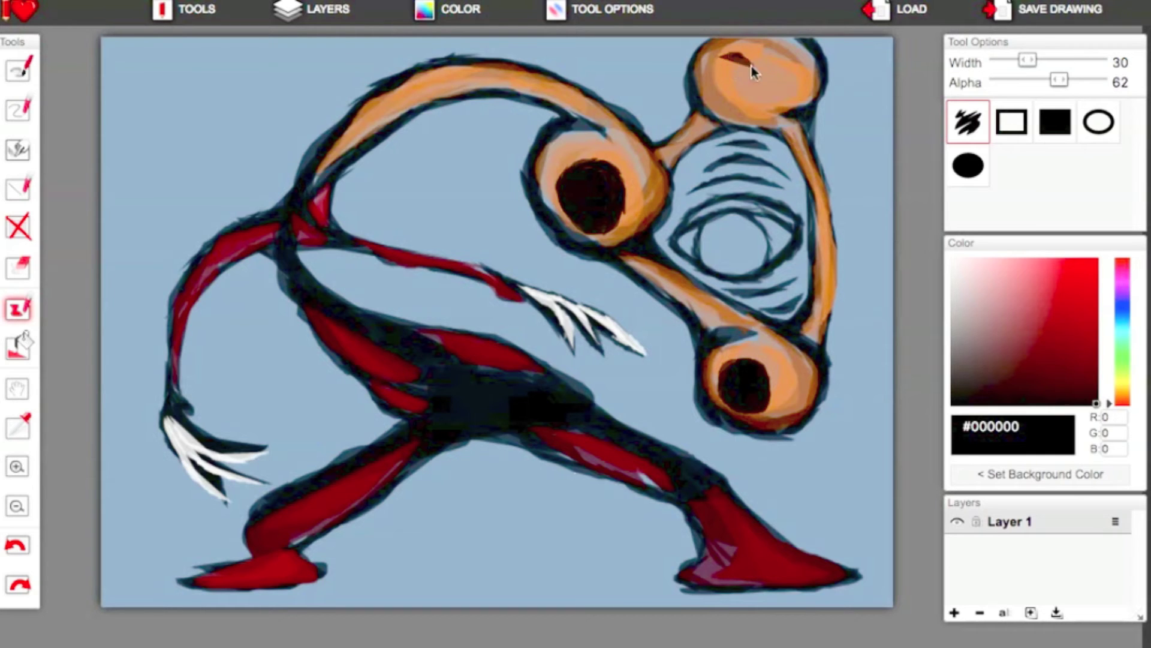
mouse_move(707, 100)
left_mouse_down()
mouse_move(703, 78)
mouse_move(723, 54)
left_mouse_up()
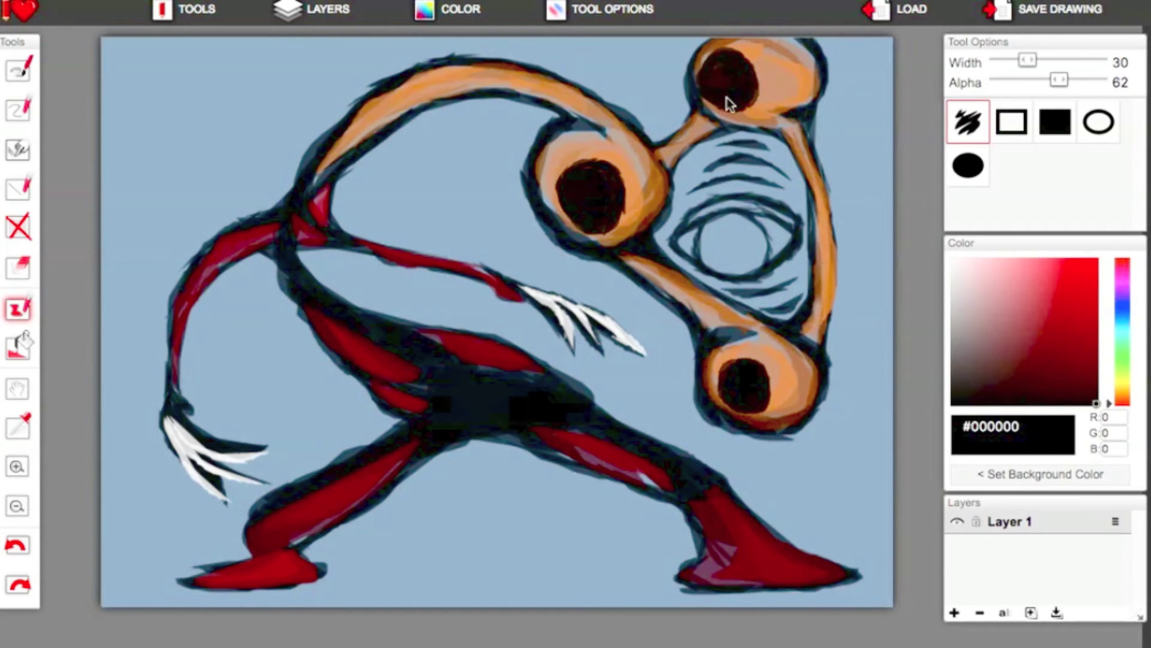
Add a small white glint to the upper edge of each of the three black pupils
left_click(953, 260)
left_click_drag(610, 163, 618, 174)
left_click_drag(757, 358, 769, 370)
left_click_drag(745, 53, 759, 72)
Paint irises inside the three pupils at alpha 35: #7580d8 on the left ball, deeper blue below and #1d30d7 on the upper ball
left_click(1122, 312)
left_click(1019, 281)
left_click_drag(1059, 79, 1031, 79)
mouse_move(579, 179)
left_mouse_down()
mouse_move(588, 174)
mouse_move(615, 201)
left_mouse_up()
left_click(1037, 301)
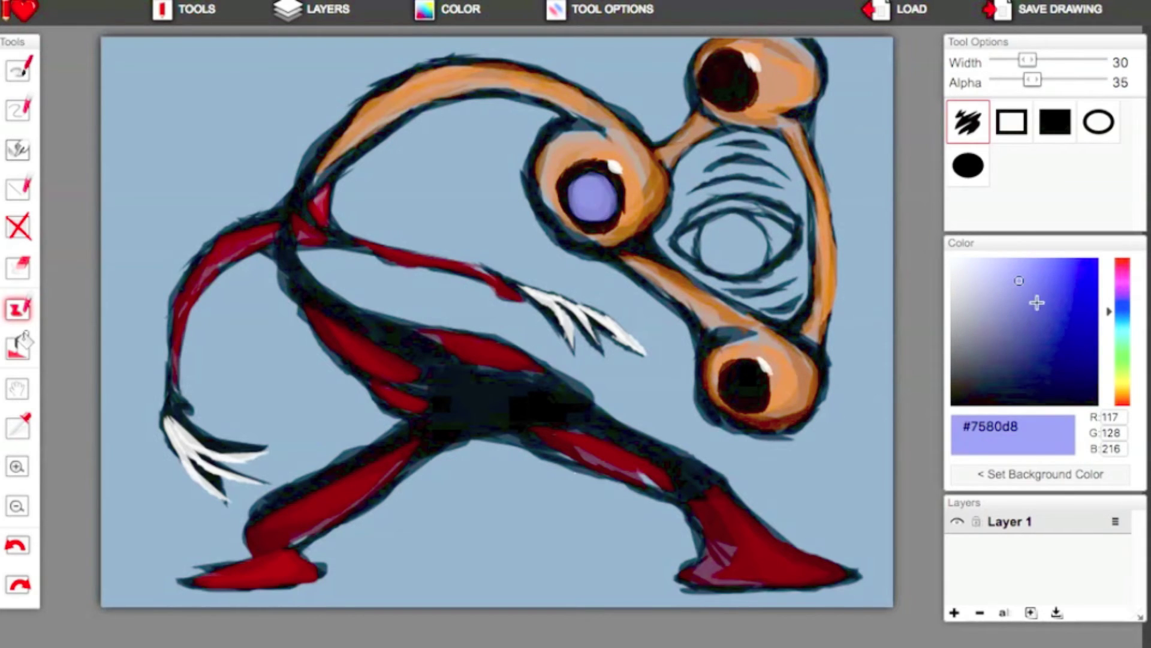
left_click_drag(743, 377, 753, 384)
left_click(1092, 298)
mouse_move(719, 67)
left_mouse_down()
mouse_move(742, 85)
mouse_move(736, 58)
left_mouse_up()
left_click(743, 71, "alt")
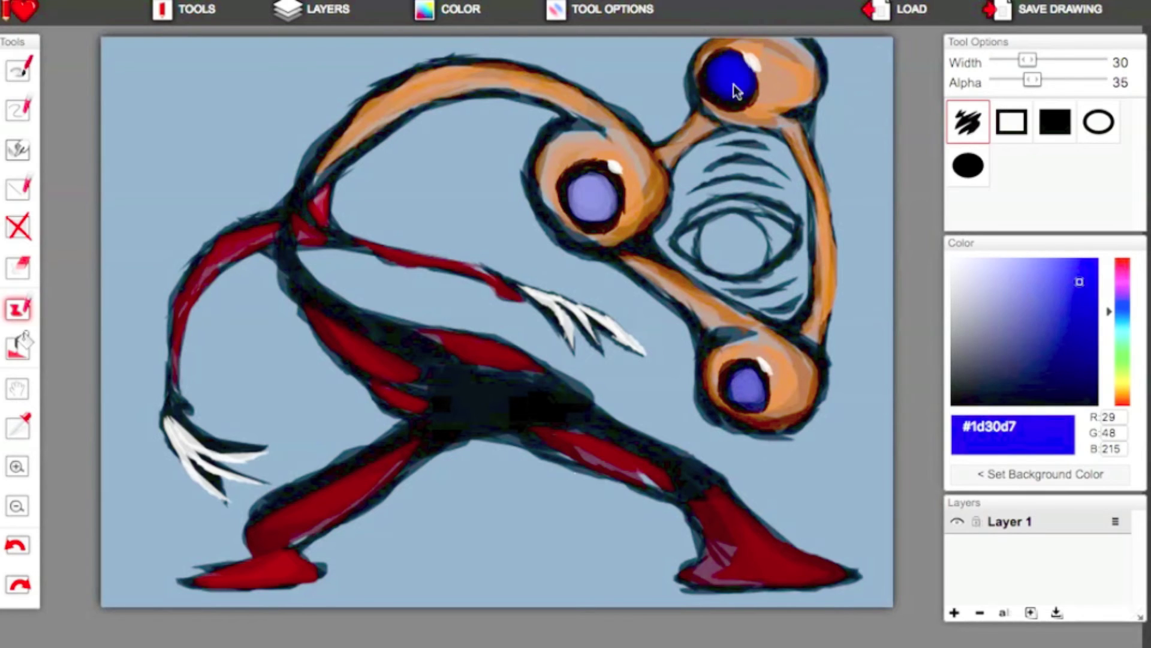
Fill the central eye with opaque white and retouch its outline in #000000 at alpha 64, undoing a stray stroke
left_click_drag(1054, 336, 935, 162)
left_click_drag(1033, 80, 1099, 80)
mouse_move(675, 240)
left_mouse_down()
mouse_move(693, 227)
mouse_move(790, 251)
mouse_move(676, 242)
left_mouse_up()
left_click(1095, 402)
left_click_drag(1097, 80, 1061, 80)
mouse_move(676, 243)
left_mouse_down()
mouse_move(702, 221)
mouse_move(695, 227)
mouse_move(773, 219)
mouse_move(726, 211)
mouse_move(796, 239)
mouse_move(720, 277)
mouse_move(797, 235)
mouse_move(689, 267)
left_mouse_up()
left_click(19, 545)
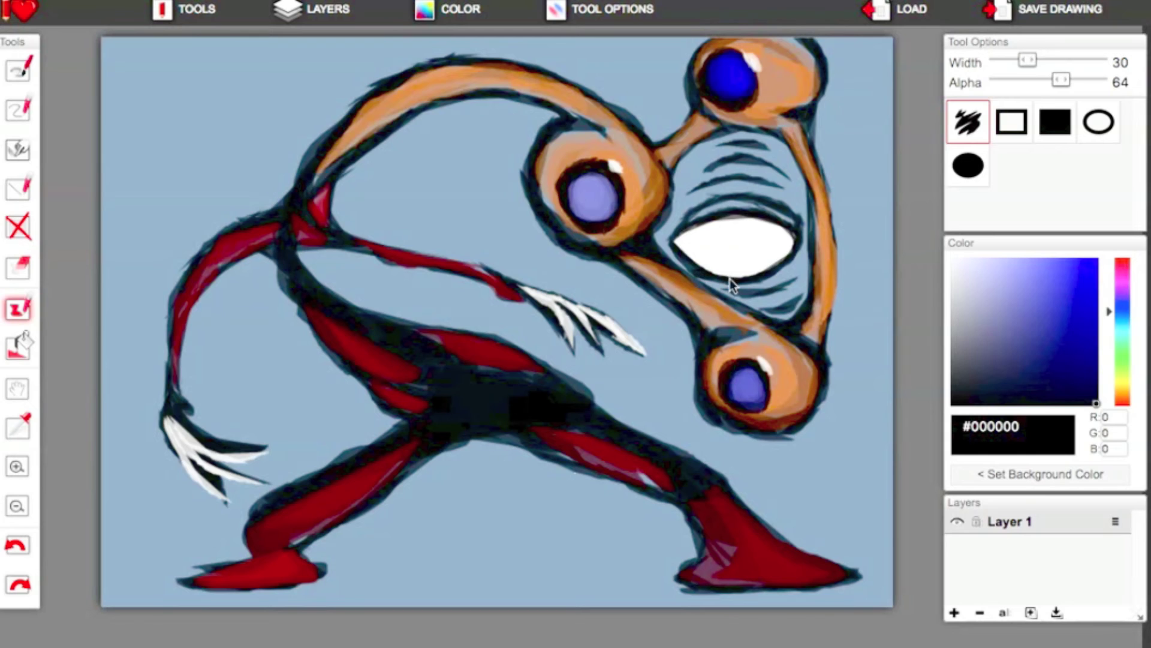
Paint the central eye's upper eyelid with the peach #f7ac7f and pick a lighter peach tint
left_click_drag(1123, 388, 1123, 399)
left_click(1034, 282)
mouse_move(683, 227)
left_mouse_down()
mouse_move(717, 207)
mouse_move(790, 220)
left_mouse_up()
left_click(1021, 261)
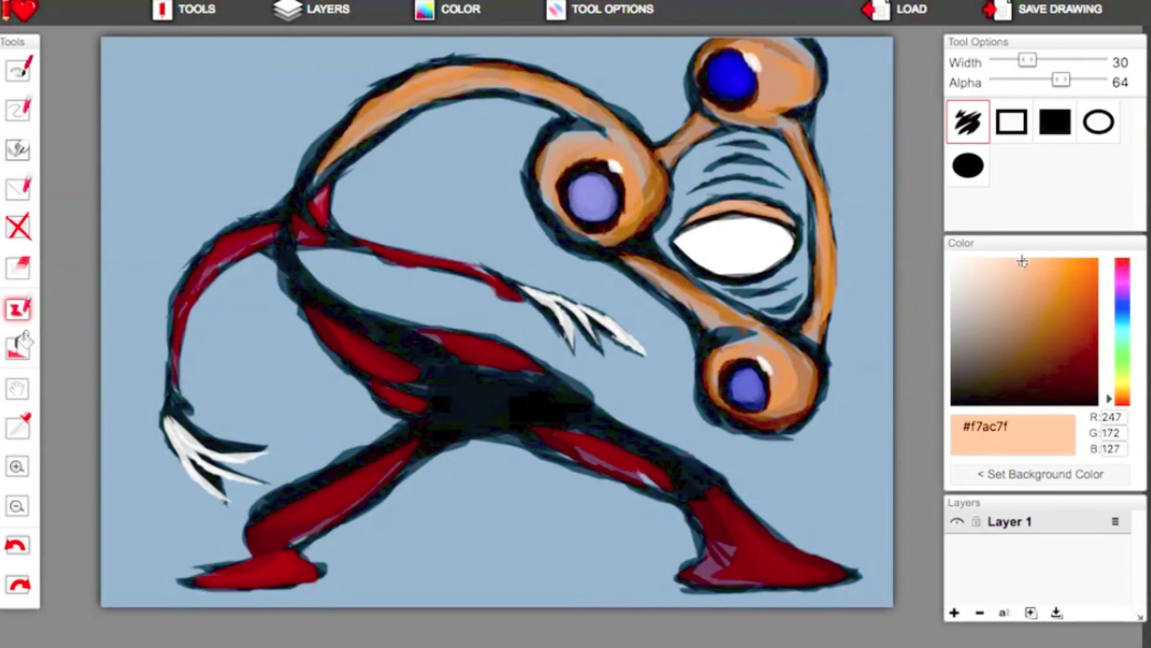
Draw a round black iris outline inside the white of the central eye
left_click(1097, 403)
mouse_move(739, 217)
left_mouse_down()
mouse_move(764, 229)
mouse_move(762, 268)
left_mouse_up()
left_click_drag(697, 227, 707, 277)
mouse_move(720, 215)
left_mouse_down()
mouse_move(758, 233)
mouse_move(765, 260)
left_mouse_up()
left_click_drag(688, 241, 716, 217)
Paint a round purple pupil in the central eye with #5500ff, redoing it once, and add a small #a579ff glint
left_click_drag(1124, 308, 1097, 259)
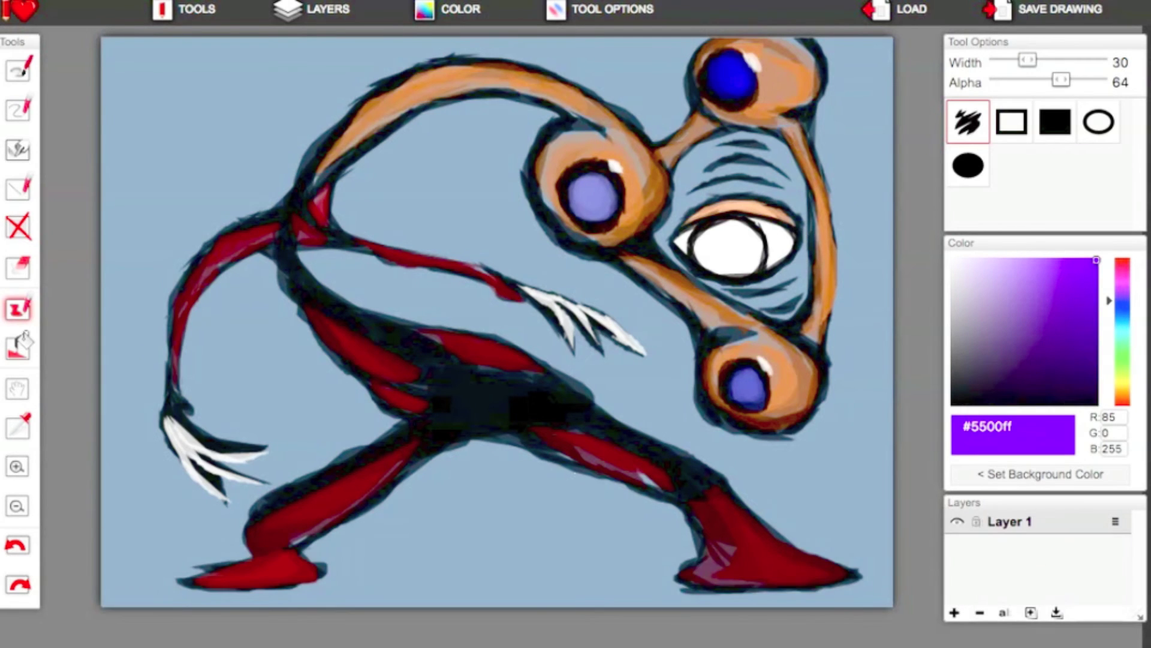
mouse_move(724, 249)
left_mouse_down()
mouse_move(739, 261)
mouse_move(717, 264)
mouse_move(726, 249)
mouse_move(717, 269)
left_mouse_up()
left_click(7, 544)
left_click(1096, 297)
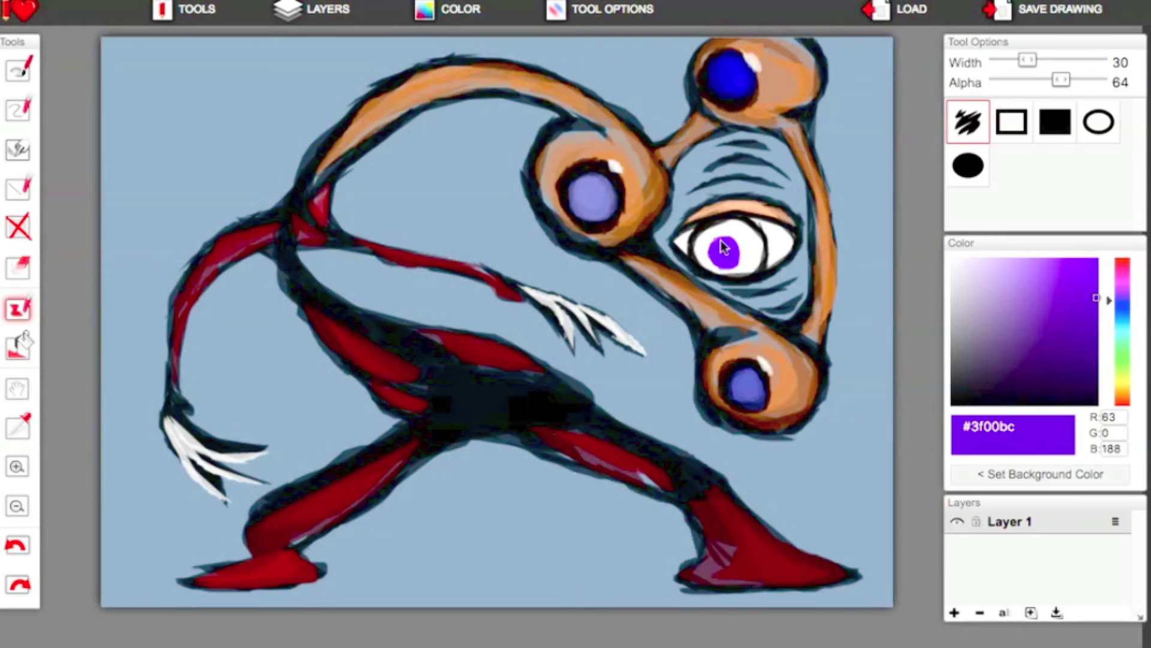
left_click(717, 243, "alt")
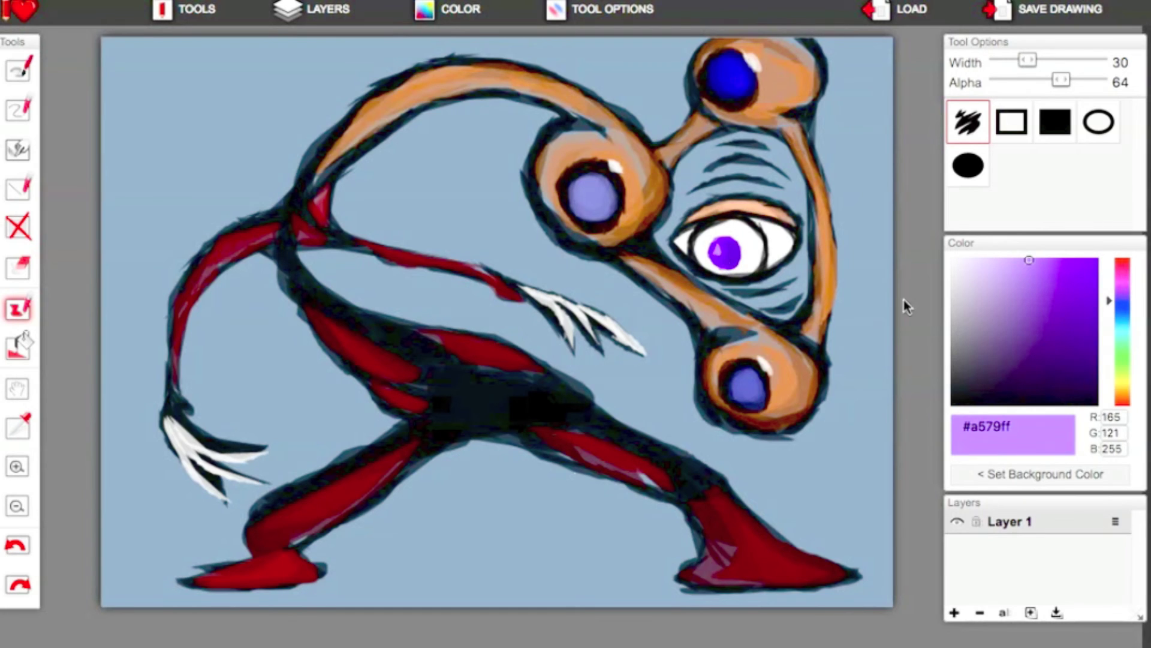
Darken the edges of the right and upper stalks with #000000 strokes
left_click(1096, 404)
left_click_drag(816, 232, 816, 295)
left_click_drag(821, 181, 834, 305)
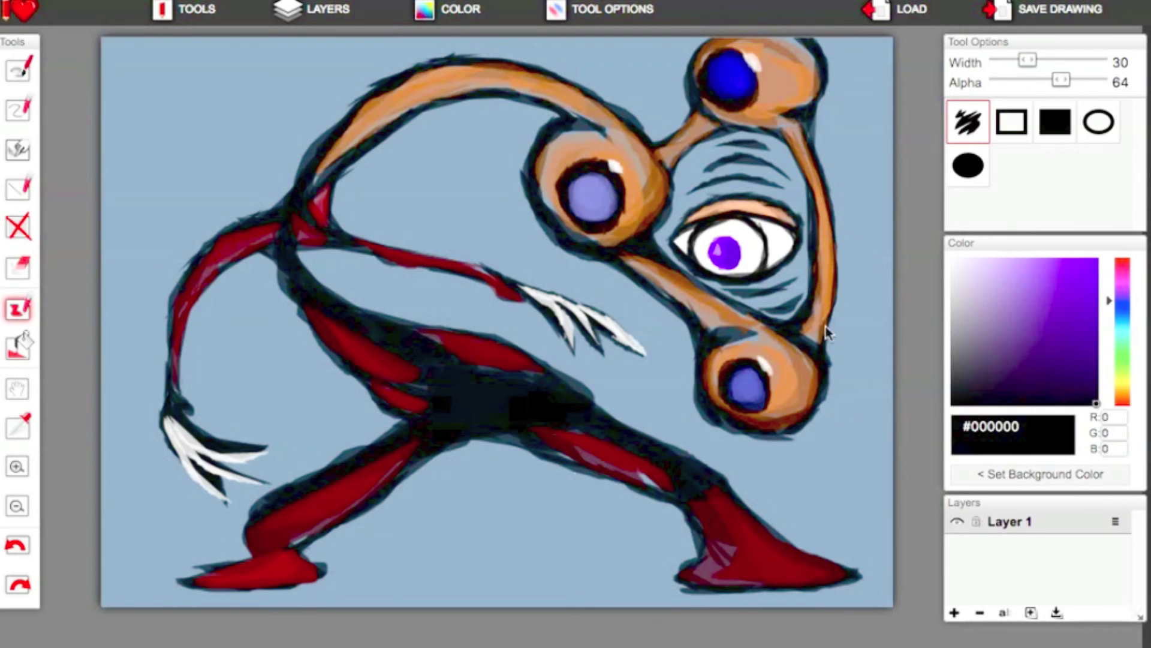
left_click_drag(711, 123, 790, 150)
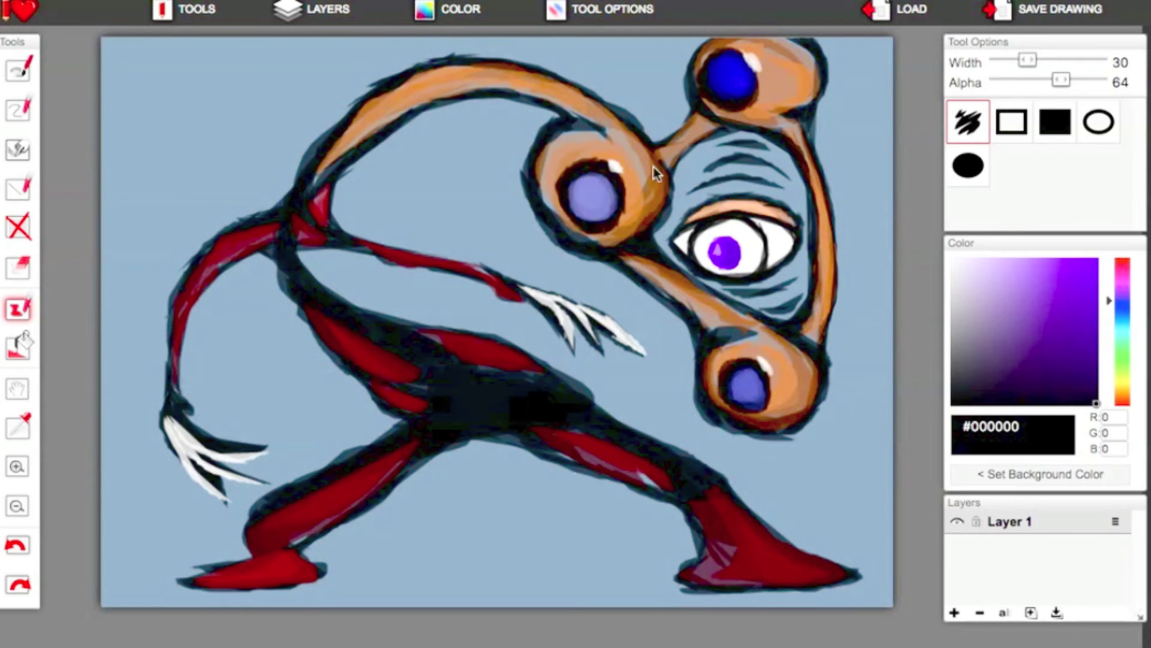
Add purple highlights to the left and lower balls' irises and a #14c4ff highlight to the upper ball's iris
left_click(1064, 259)
left_click(1123, 305)
left_click(1019, 259)
left_click_drag(589, 183, 583, 181)
left_click(1049, 259)
left_click_drag(751, 387, 764, 388)
left_click(1087, 259)
left_click(1123, 327)
left_click_drag(738, 82, 732, 72)
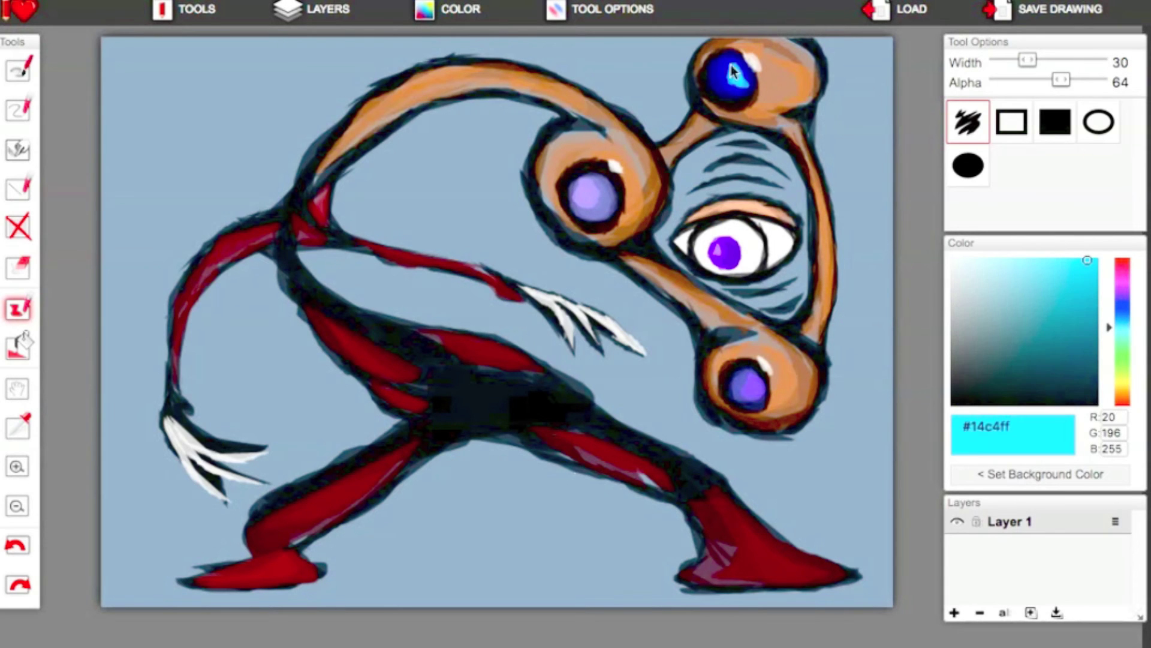
Brighten the arms, torso, legs and feet with red #d53837 strokes at alpha 54
left_click(1123, 404)
left_click(1060, 282)
left_click(1051, 80)
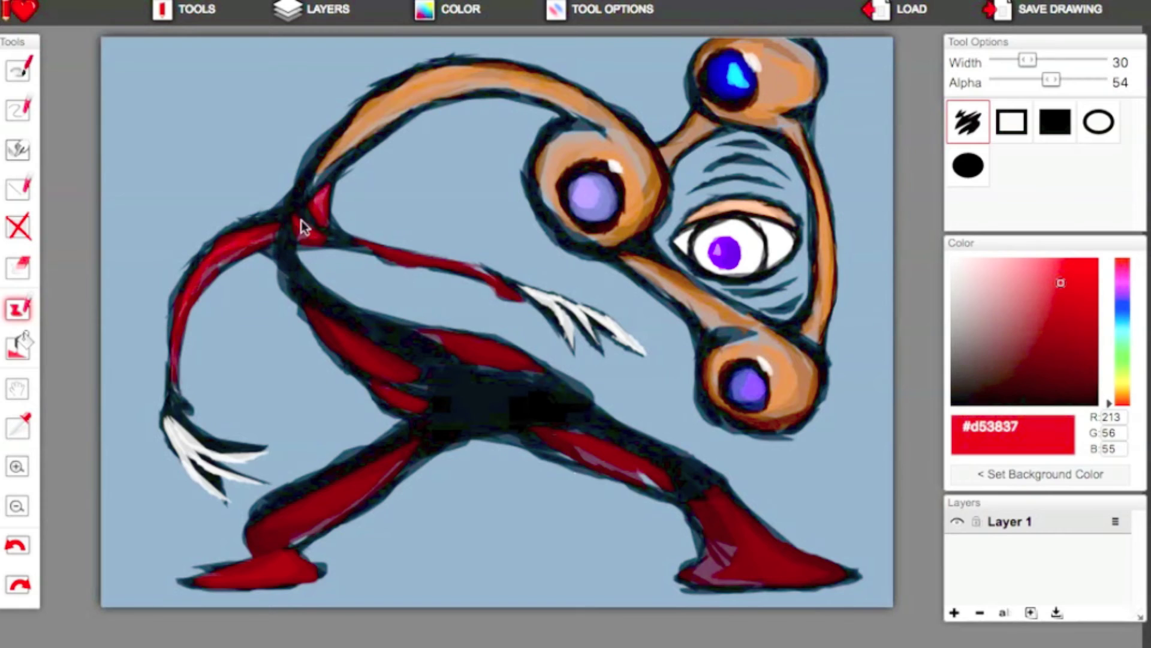
left_click_drag(373, 245, 508, 294)
mouse_move(328, 339)
left_mouse_down()
mouse_move(401, 369)
mouse_move(418, 408)
left_mouse_up()
left_click_drag(503, 357, 465, 343)
mouse_move(412, 453)
left_mouse_down()
mouse_move(363, 493)
mouse_move(294, 521)
left_mouse_up()
left_click_drag(655, 489, 551, 454)
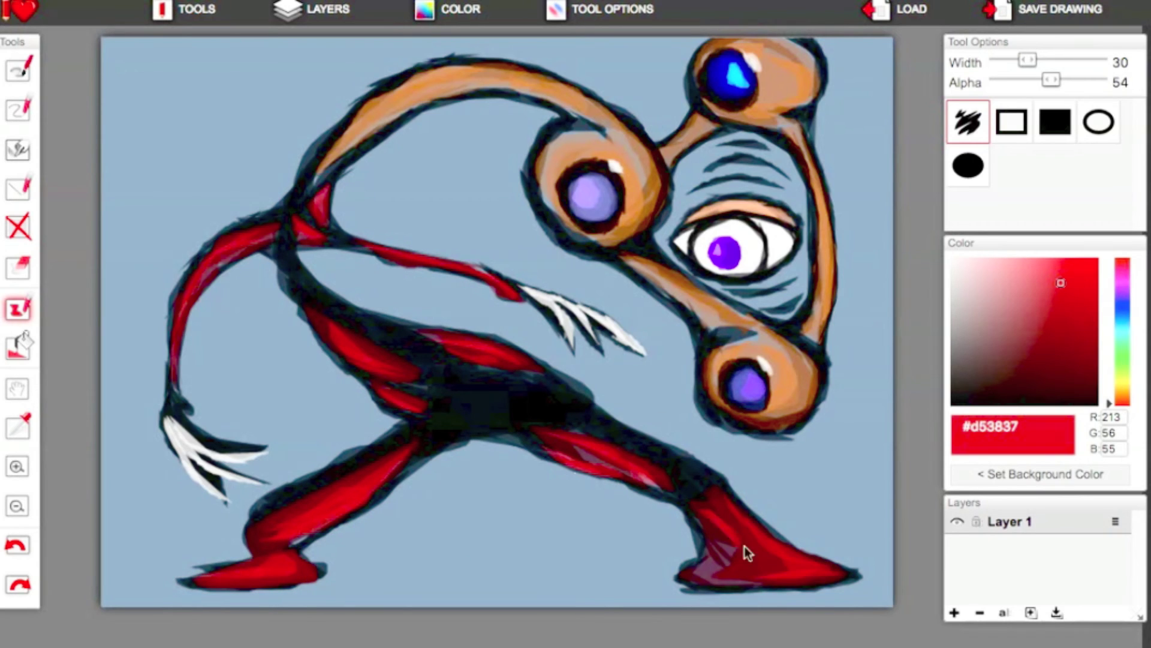
mouse_move(688, 570)
left_mouse_down()
mouse_move(737, 540)
mouse_move(689, 569)
left_mouse_up()
Paint a red triangular patch on the hips and build up its center with #ff403f, #ff7272 and #ffcece
mouse_move(414, 442)
left_mouse_down()
mouse_move(437, 362)
mouse_move(517, 415)
mouse_move(441, 417)
left_mouse_up()
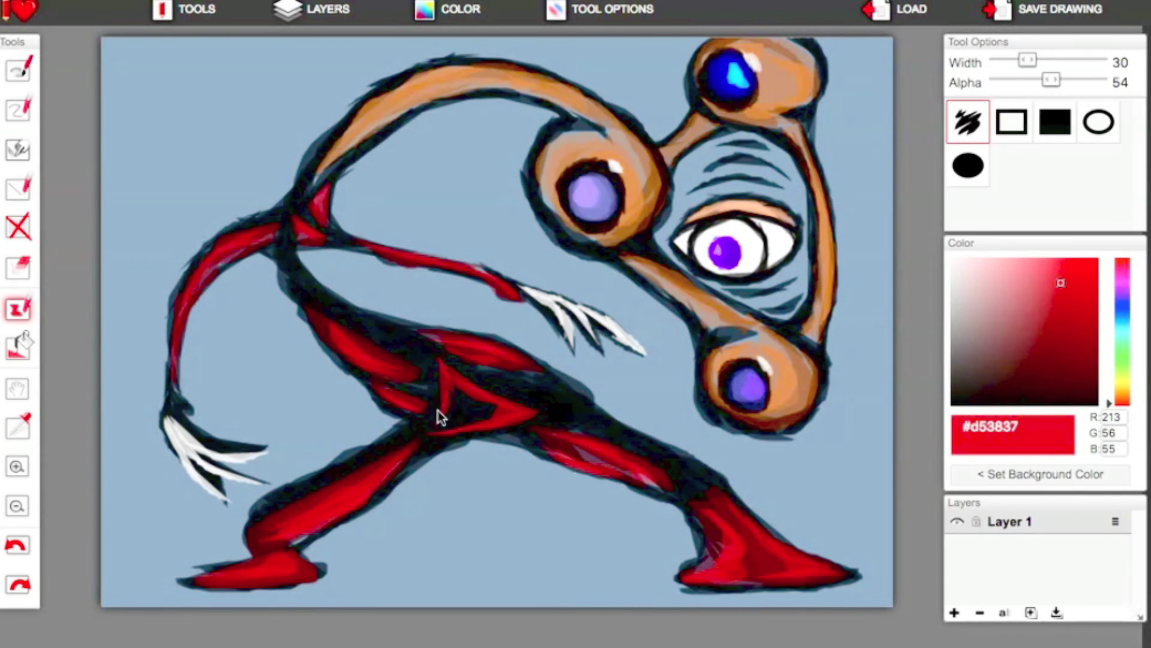
left_click(1096, 328)
mouse_move(460, 373)
left_mouse_down()
mouse_move(507, 405)
mouse_move(445, 372)
mouse_move(434, 432)
mouse_move(437, 362)
mouse_move(452, 376)
mouse_move(429, 437)
mouse_move(534, 443)
left_mouse_up()
left_click(1097, 403)
left_click(493, 397, "alt")
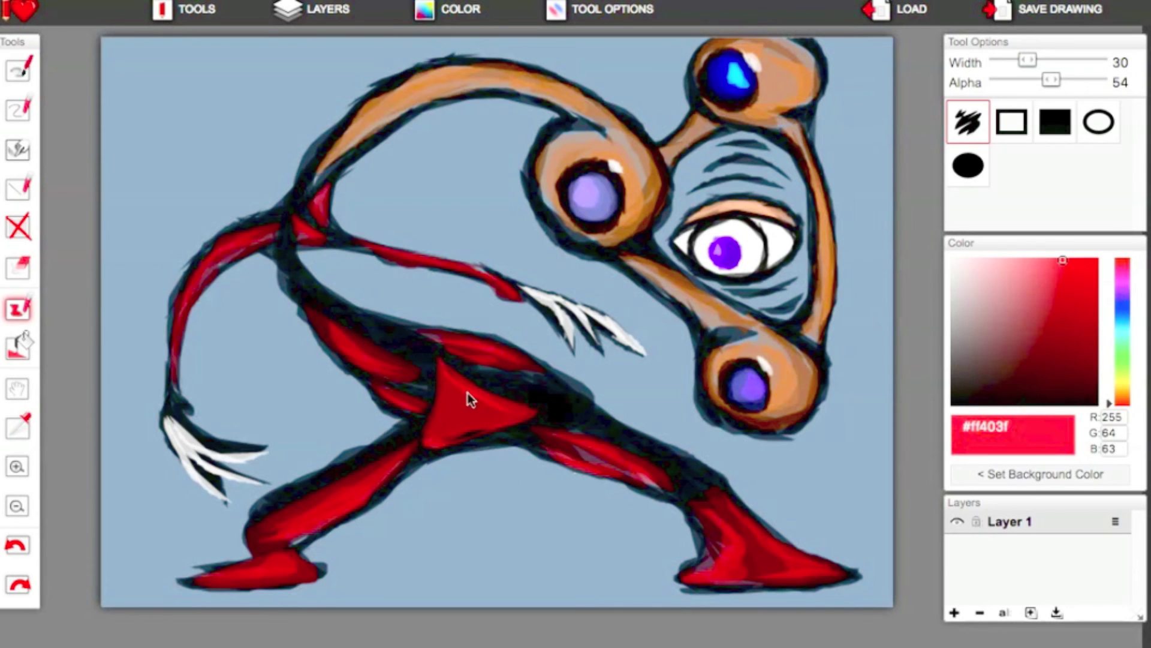
left_click(525, 430, "alt")
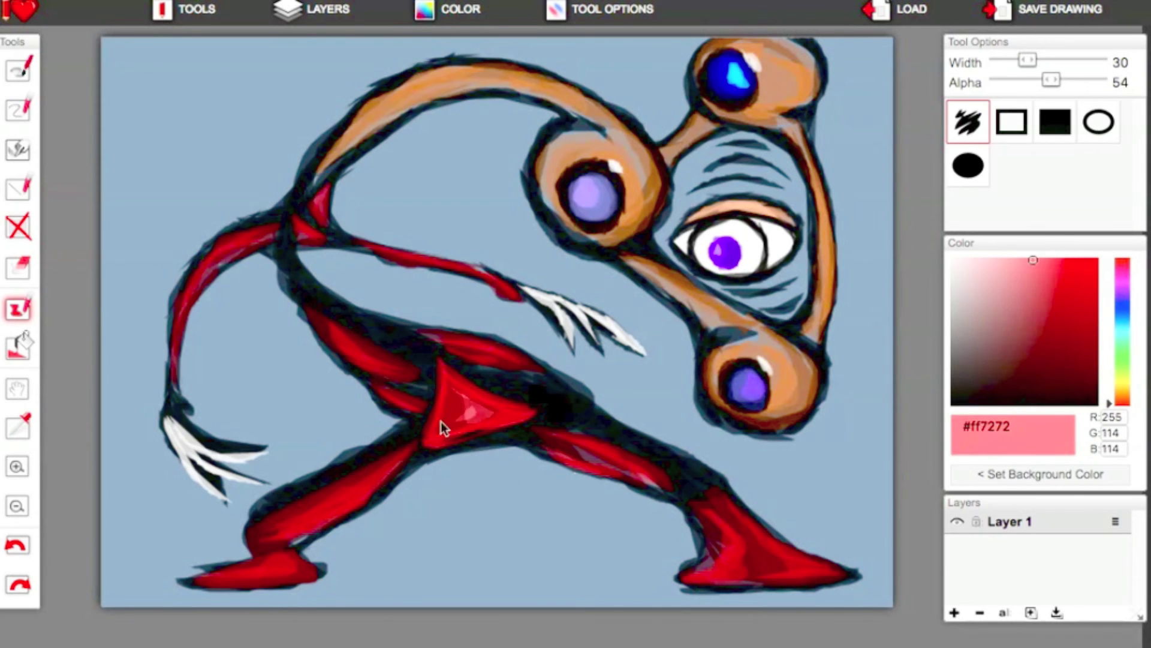
mouse_move(441, 420)
left_mouse_down()
mouse_move(487, 411)
mouse_move(463, 422)
left_mouse_up()
left_click(979, 260)
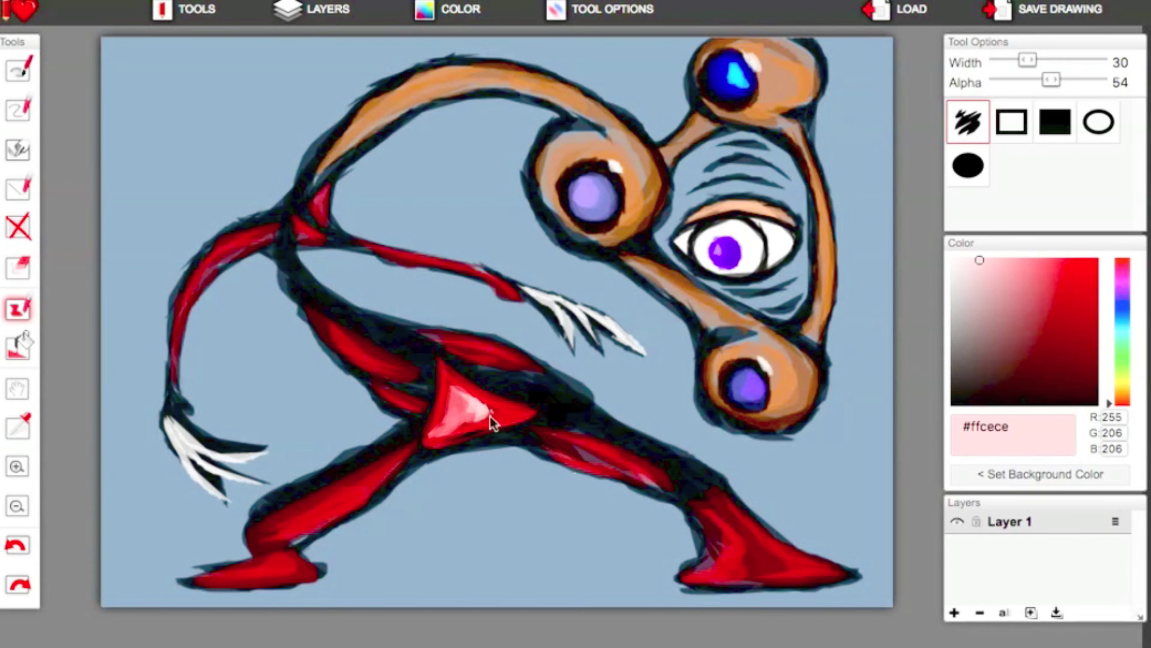
Add #ff5150 highlights along both legs, the feet and the lower torso
left_click(447, 428, "alt")
mouse_move(398, 459)
left_mouse_down()
mouse_move(381, 481)
mouse_move(276, 533)
left_mouse_up()
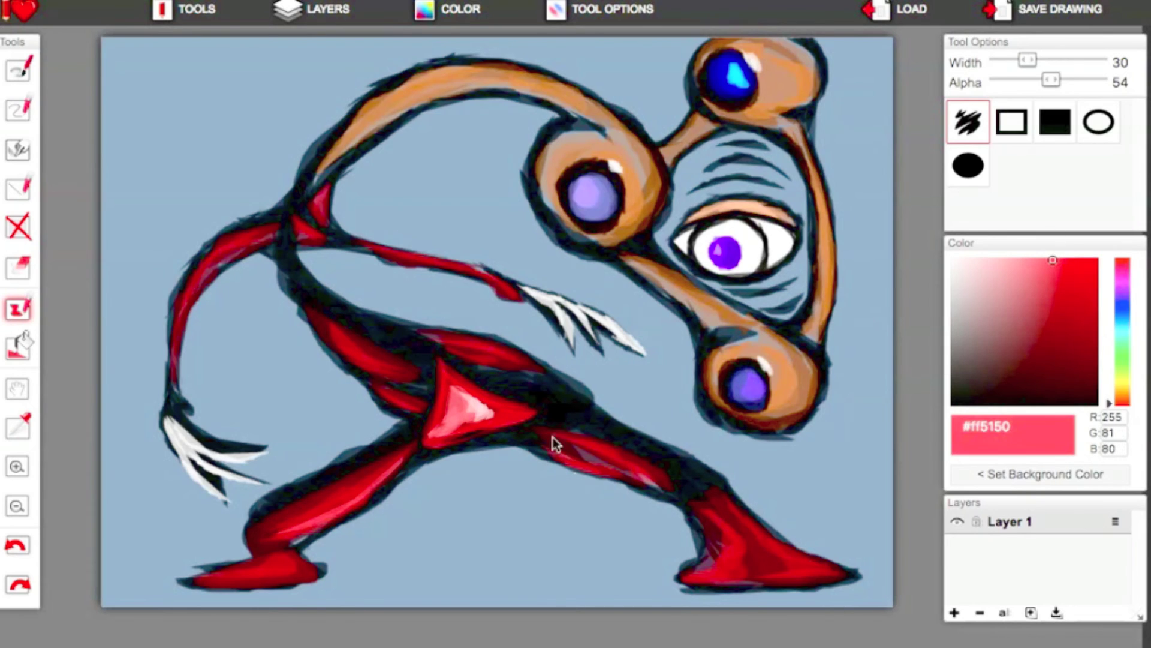
left_click_drag(552, 437, 630, 459)
left_click_drag(554, 450, 587, 473)
left_click_drag(727, 520, 832, 566)
left_click_drag(295, 560, 305, 574)
left_click_drag(309, 577, 229, 584)
left_click_drag(326, 319, 368, 363)
left_click_drag(370, 383, 400, 403)
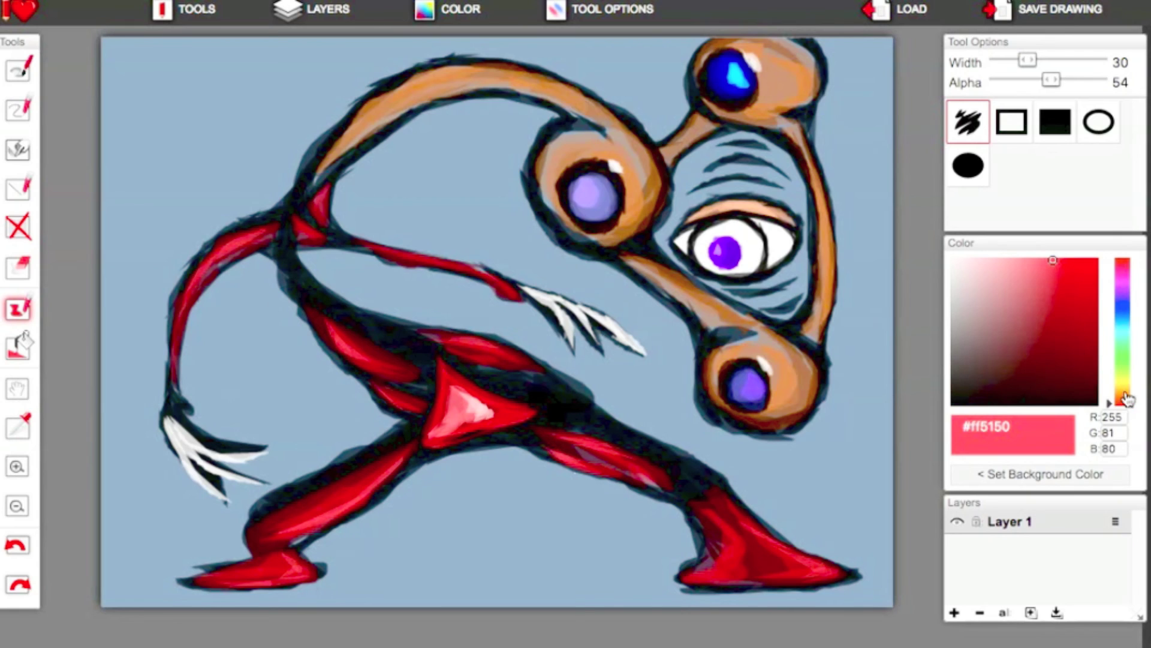
Shade the neck and balls with #ff9150, and deepen the neck and stalks with the orange #ff5f00
left_click(1122, 397)
mouse_move(345, 138)
left_mouse_down()
mouse_move(502, 76)
mouse_move(595, 108)
mouse_move(639, 220)
left_mouse_up()
left_click_drag(581, 141, 539, 196)
left_click_drag(779, 40, 760, 105)
left_click_drag(766, 334, 787, 409)
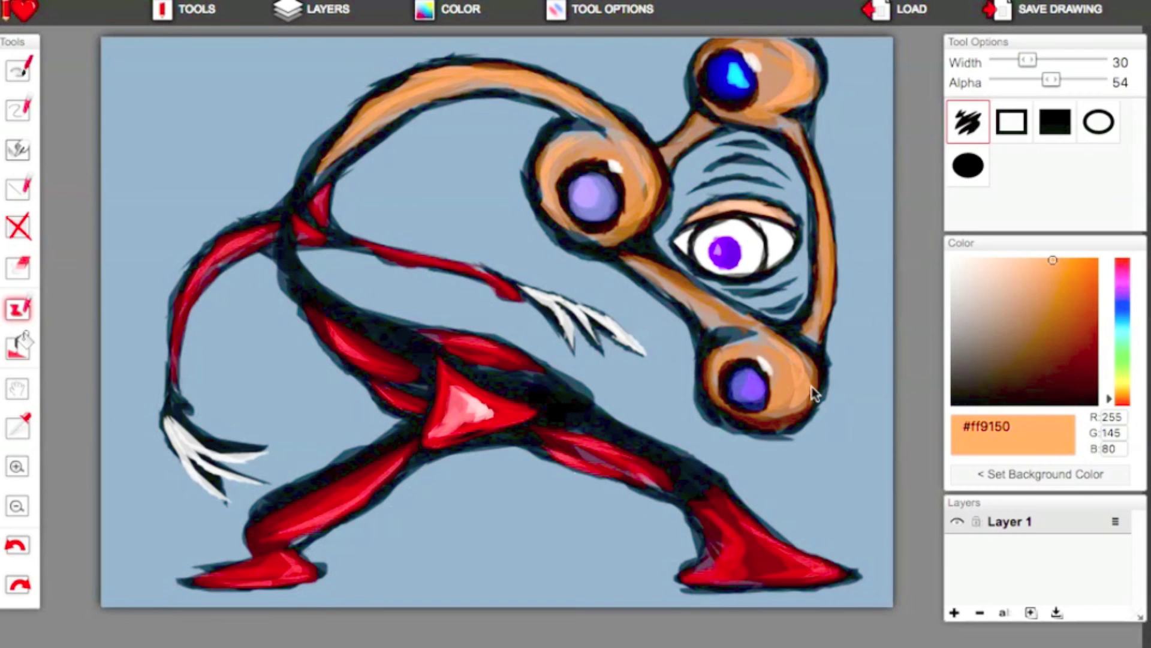
left_click(1097, 259)
mouse_move(362, 121)
left_mouse_down()
mouse_move(703, 121)
mouse_move(797, 149)
mouse_move(825, 239)
mouse_move(827, 320)
left_mouse_up()
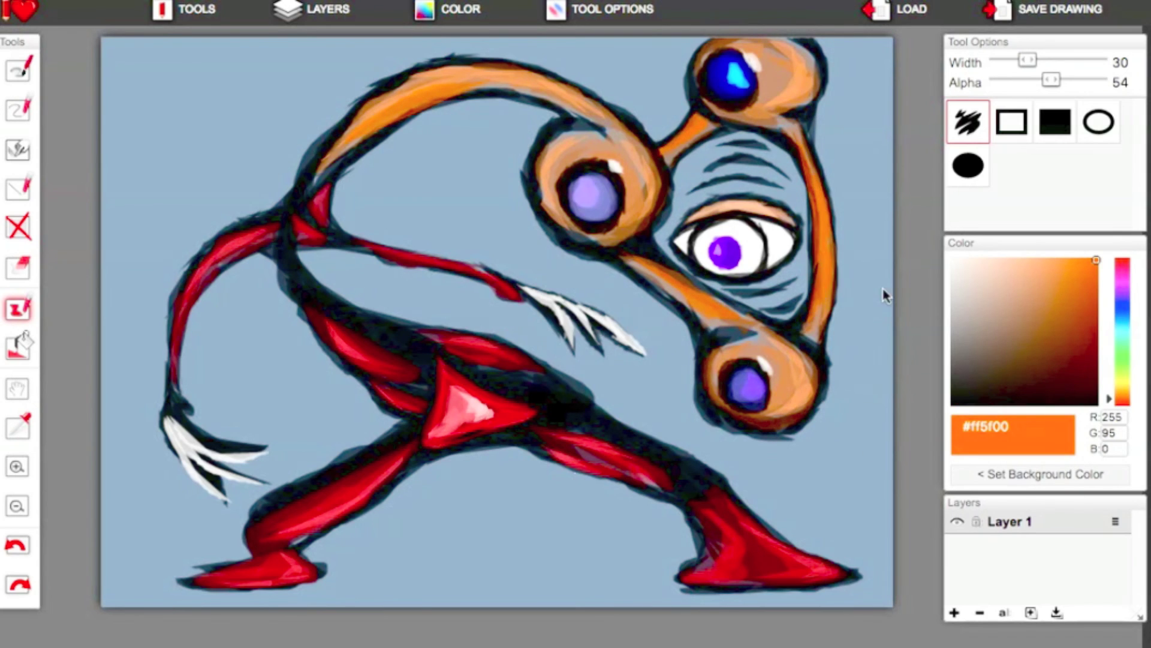
Outline a curved shape beneath the hips in black and start filling it with pink #ff5aa0, undoing a stray stroke
left_click(1096, 403)
mouse_move(377, 494)
left_mouse_down()
mouse_move(439, 470)
mouse_move(636, 490)
mouse_move(502, 477)
left_mouse_up()
left_click(1122, 271)
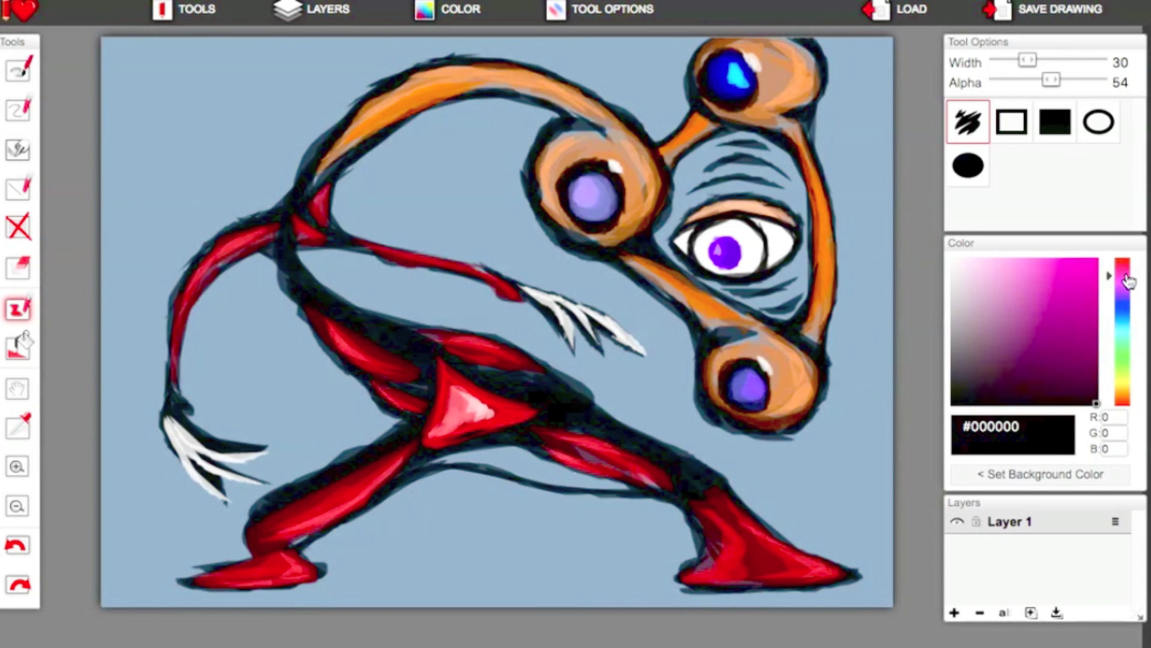
left_click(1047, 260)
left_click_drag(418, 467, 528, 458)
left_click_drag(495, 454, 567, 468)
left_click(17, 545)
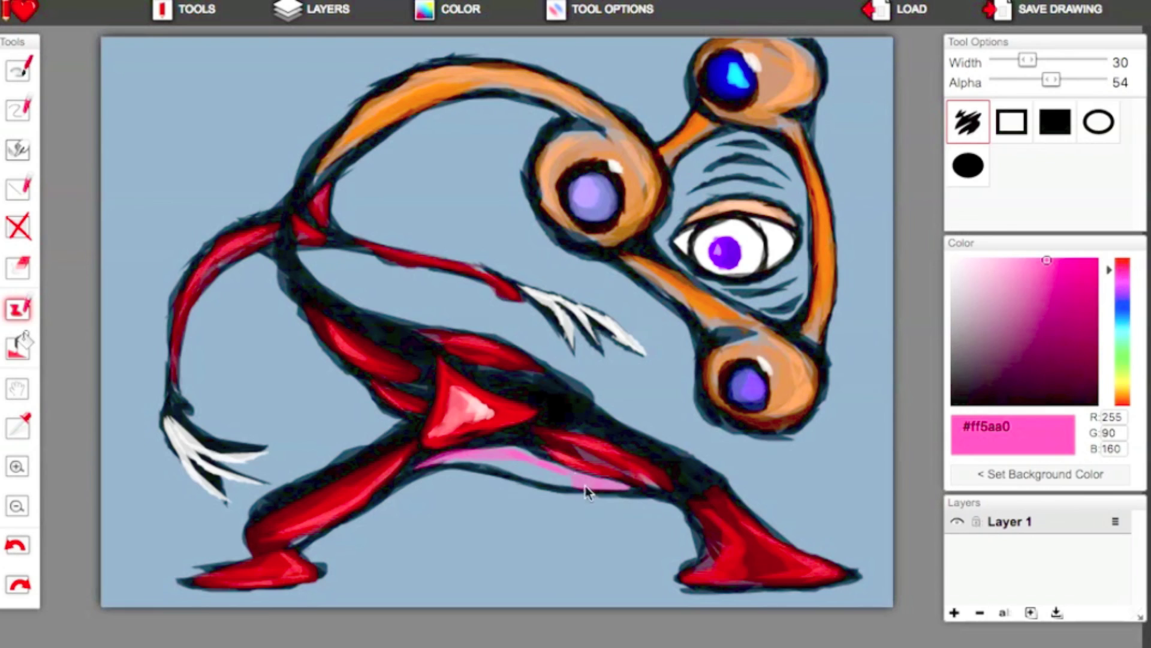
Highlight the pink shape with #ffaccf, add a deeper pink along it and touch up its edge in black
left_click(999, 260)
left_click_drag(441, 462, 655, 484)
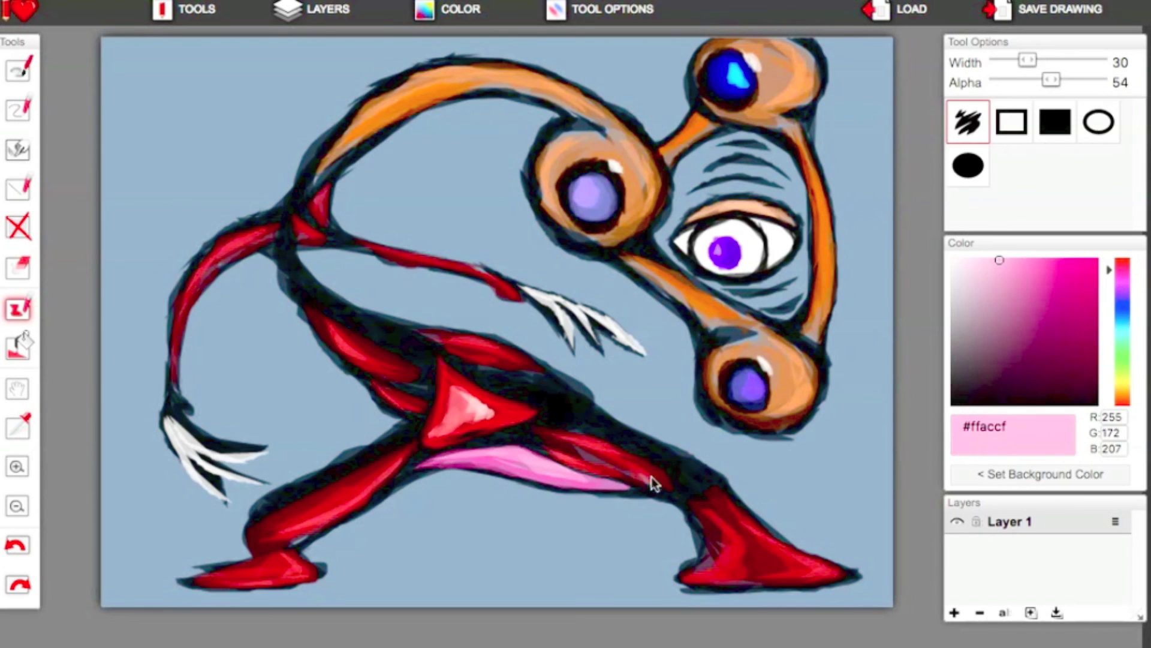
left_click(1051, 260)
mouse_move(421, 465)
left_mouse_down()
mouse_move(497, 463)
mouse_move(560, 481)
left_mouse_up()
left_click(1096, 404)
left_click_drag(427, 467, 505, 478)
Sample the background, adjust the color to #6899c7 and paint soft-brush patches across the background at alpha 41, ending at width 44
left_click(16, 430)
left_click(154, 175)
left_click(1023, 291)
left_click(18, 71)
left_click(1011, 122)
mouse_move(1097, 79)
left_mouse_down()
mouse_move(1012, 81)
mouse_move(1058, 59)
mouse_move(1018, 80)
left_mouse_up()
left_click_drag(138, 180, 318, 38)
left_click_drag(130, 243, 99, 635)
left_click(1038, 82)
left_click_drag(110, 363, 312, 48)
left_click(1042, 60)
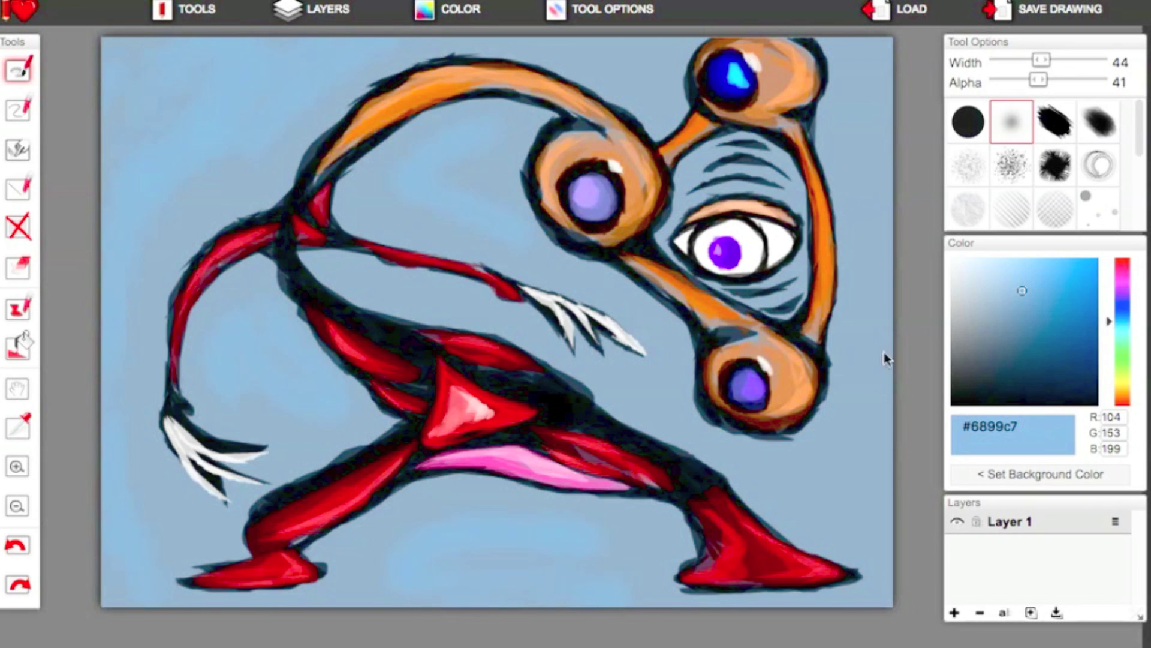
mouse_move(345, 258)
left_mouse_down()
mouse_move(390, 292)
mouse_move(510, 306)
left_mouse_up()
Paint light blue soft streaks around the creature, changing the brush to width 29 and alpha 56
left_click(1056, 259)
mouse_move(462, 509)
left_mouse_down()
mouse_move(586, 530)
mouse_move(435, 594)
left_mouse_up()
left_click_drag(1041, 60, 1026, 62)
left_click(1053, 80)
left_click_drag(201, 171, 352, 41)
left_click_drag(239, 45, 163, 162)
left_click_drag(135, 261, 124, 600)
left_click_drag(243, 311, 315, 424)
mouse_move(492, 136)
left_mouse_down()
mouse_move(431, 207)
mouse_move(498, 221)
left_mouse_up()
Add darker #4782ba soft strokes to the background behind the neck and in the upper-left area
left_click(1043, 299)
left_click_drag(456, 170, 393, 195)
left_click_drag(393, 194, 613, 293)
left_click_drag(567, 45, 640, 69)
left_click_drag(294, 54, 288, 107)
left_click_drag(195, 123, 138, 105)
left_click_drag(122, 147, 102, 215)
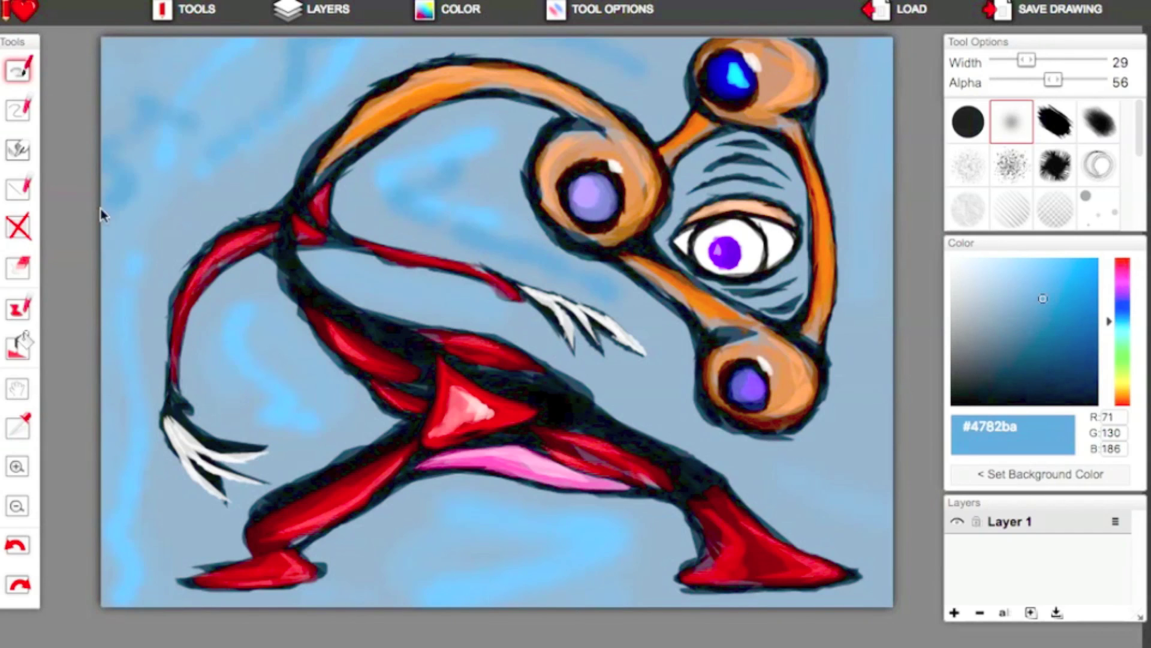
Soften the left-hand streaks with the sampled #6e8ea9 at width 39, and add #55b1ff strokes to the background
left_click(27, 420)
left_click(166, 546)
left_click(18, 70)
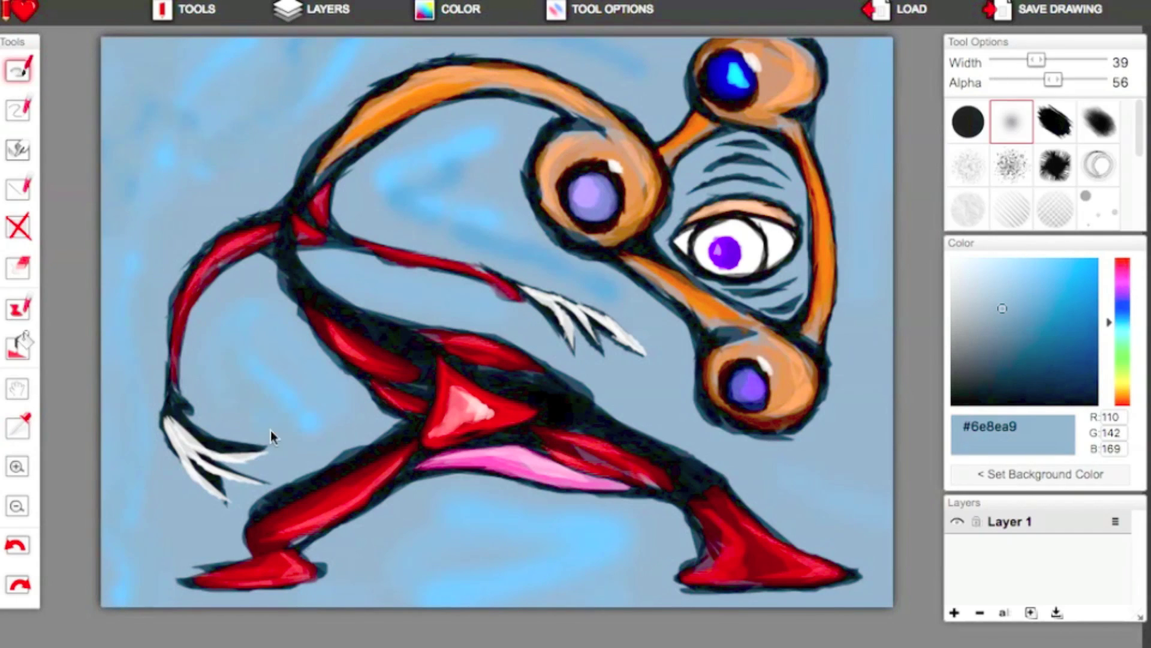
left_click(1041, 259)
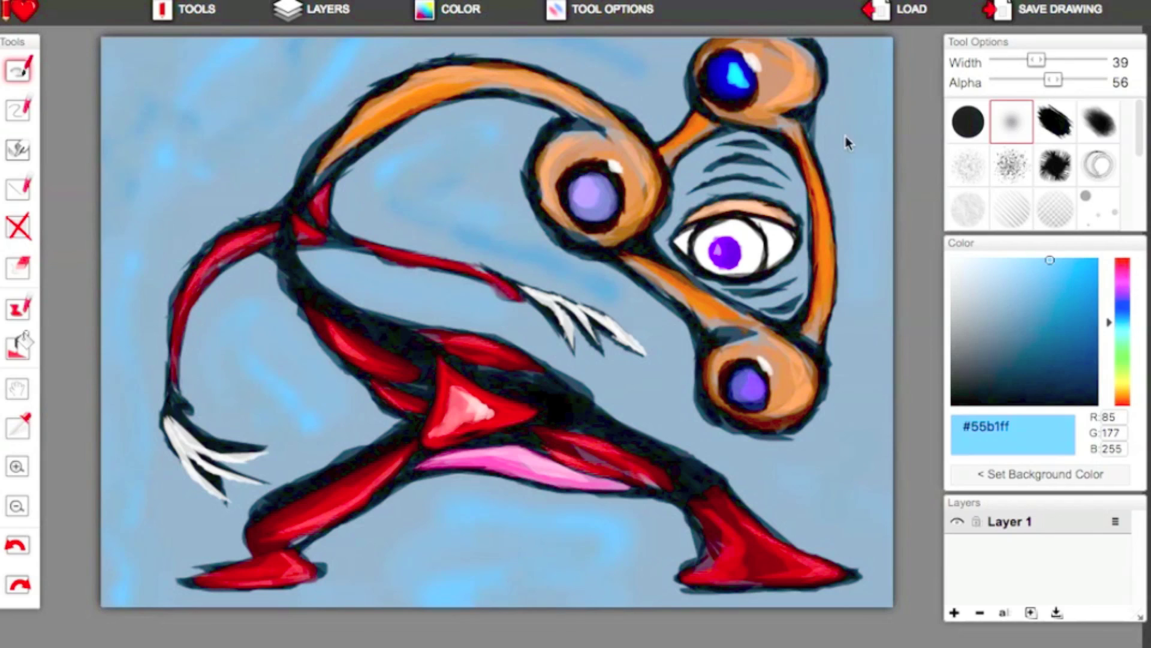
Sample #708da8 from the background and blend the streaks along the canvas's right edge with the soft brush at width 39, alpha 56
left_click(18, 427)
left_click(246, 441)
left_click(19, 301)
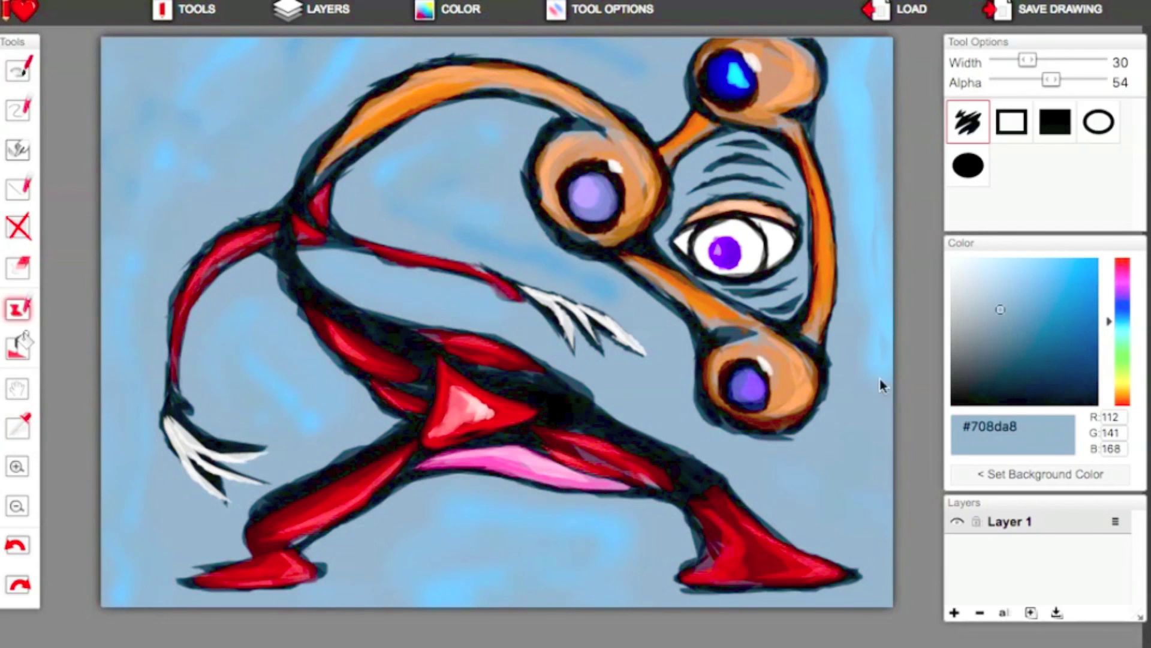
left_click(20, 75)
left_click_drag(878, 51, 859, 187)
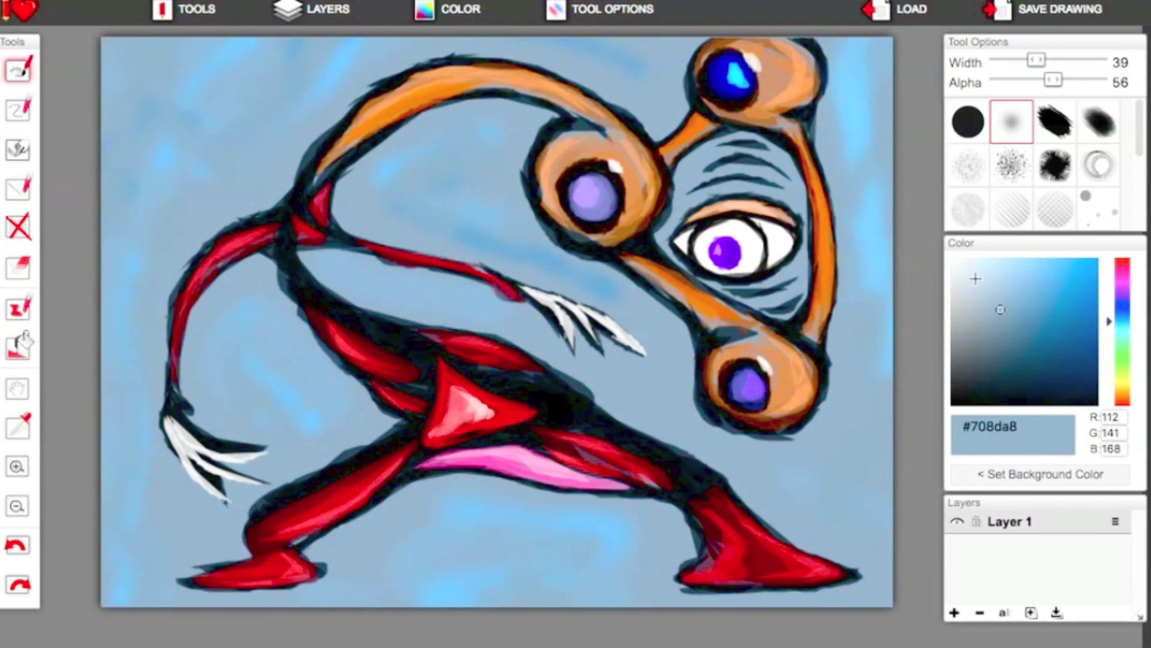
Extend the creature's rear foot to the canvas's left edge with freehand filled shapes in black #000000 at alpha 54
left_click(1096, 404)
left_click(18, 309)
mouse_move(318, 578)
left_mouse_down()
mouse_move(108, 570)
mouse_move(238, 543)
left_mouse_up()
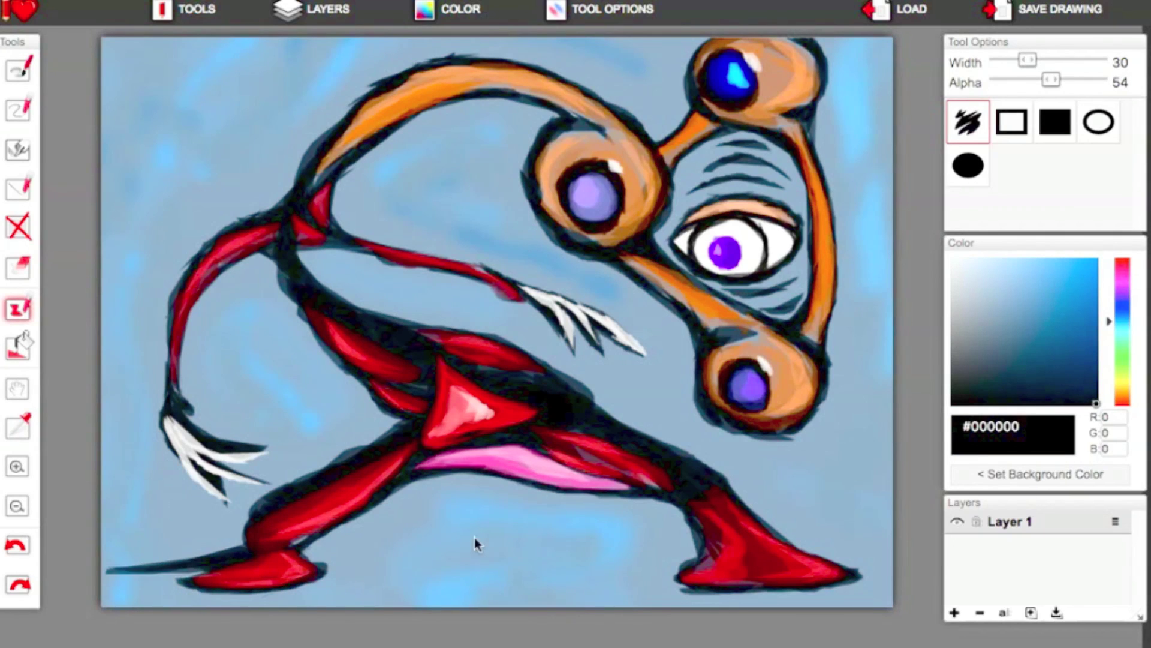
left_click_drag(110, 587, 204, 579)
mouse_move(107, 589)
left_mouse_down()
mouse_move(207, 589)
mouse_move(107, 574)
mouse_move(157, 579)
mouse_move(123, 582)
left_mouse_up()
Color the extended part of the rear foot red and add a light #ff6868 highlight
left_click(1122, 259)
left_click(1068, 277)
left_click(1040, 259)
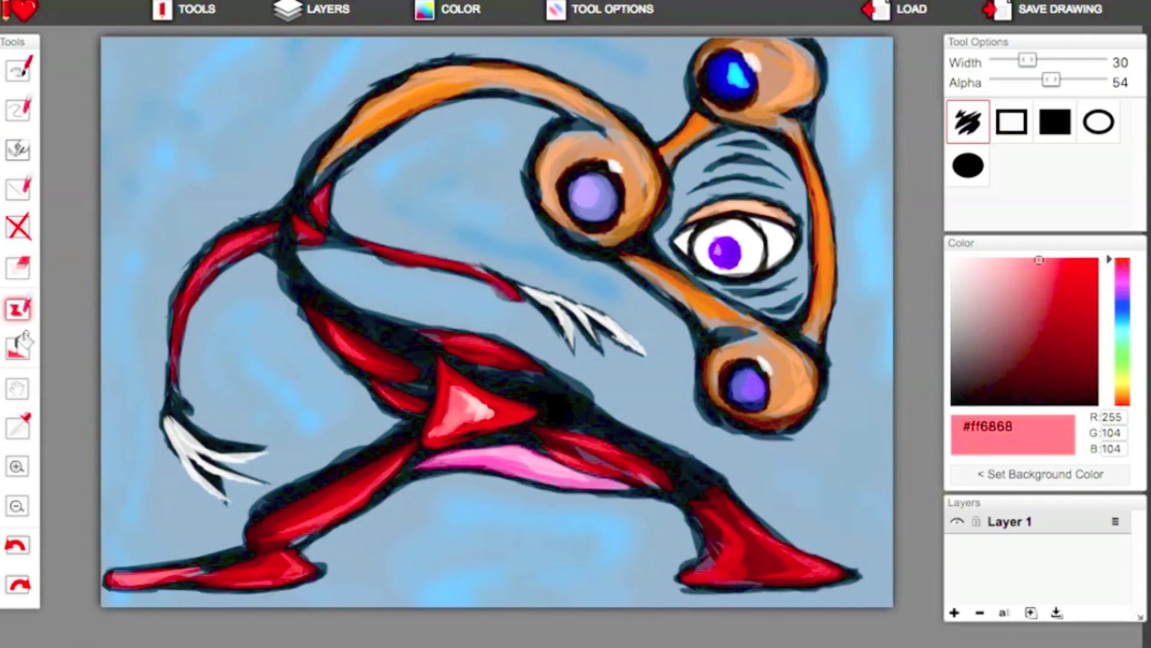
Color the curved wrinkles above and below the central eye with #0011ff filled shapes and save the drawing
left_click(1109, 310)
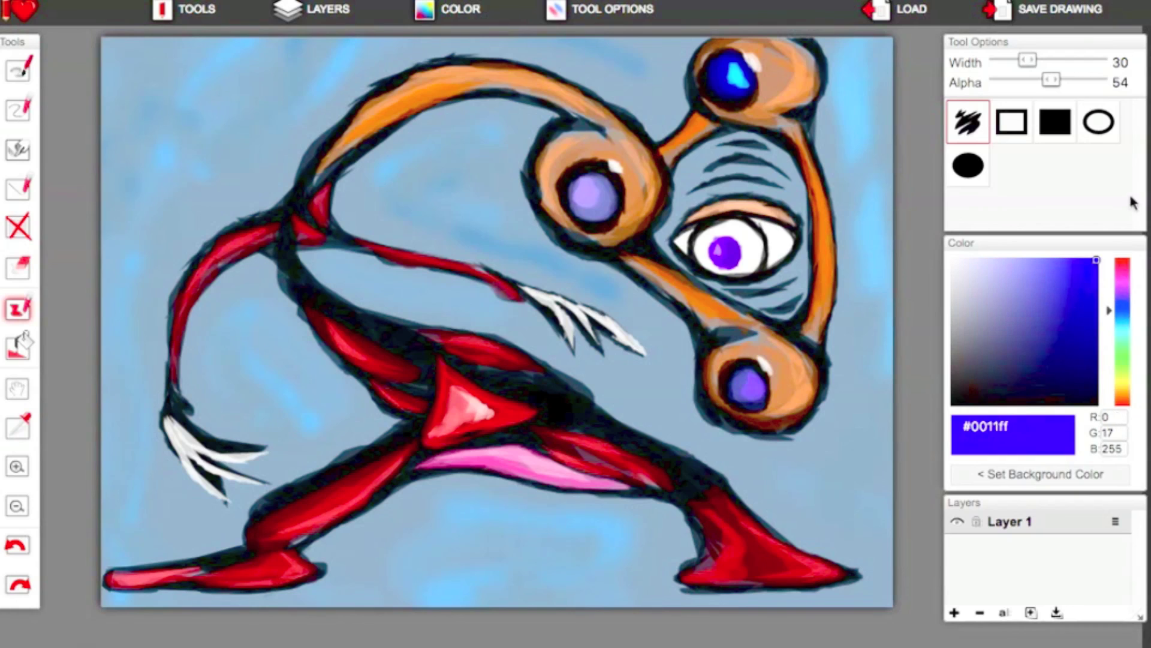
left_click_drag(687, 192, 774, 187)
left_click_drag(715, 161, 773, 169)
left_click_drag(718, 144, 761, 147)
mouse_move(730, 294)
left_mouse_down()
mouse_move(797, 282)
mouse_move(805, 296)
left_mouse_up()
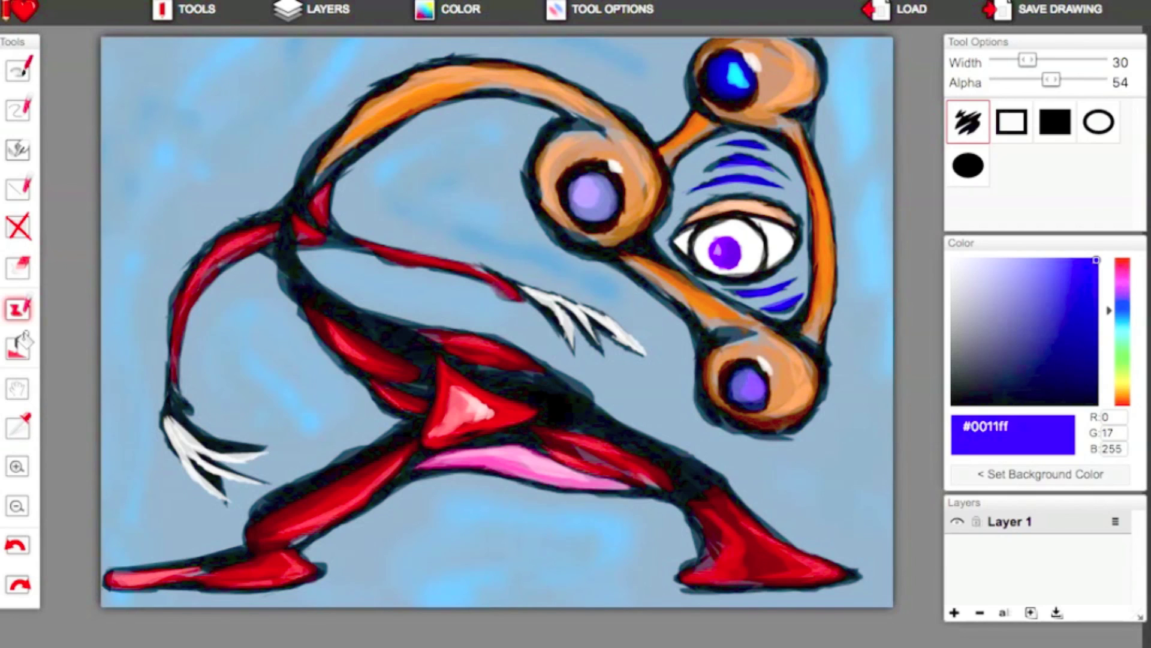
left_click(1054, 10)
left_click(746, 322)
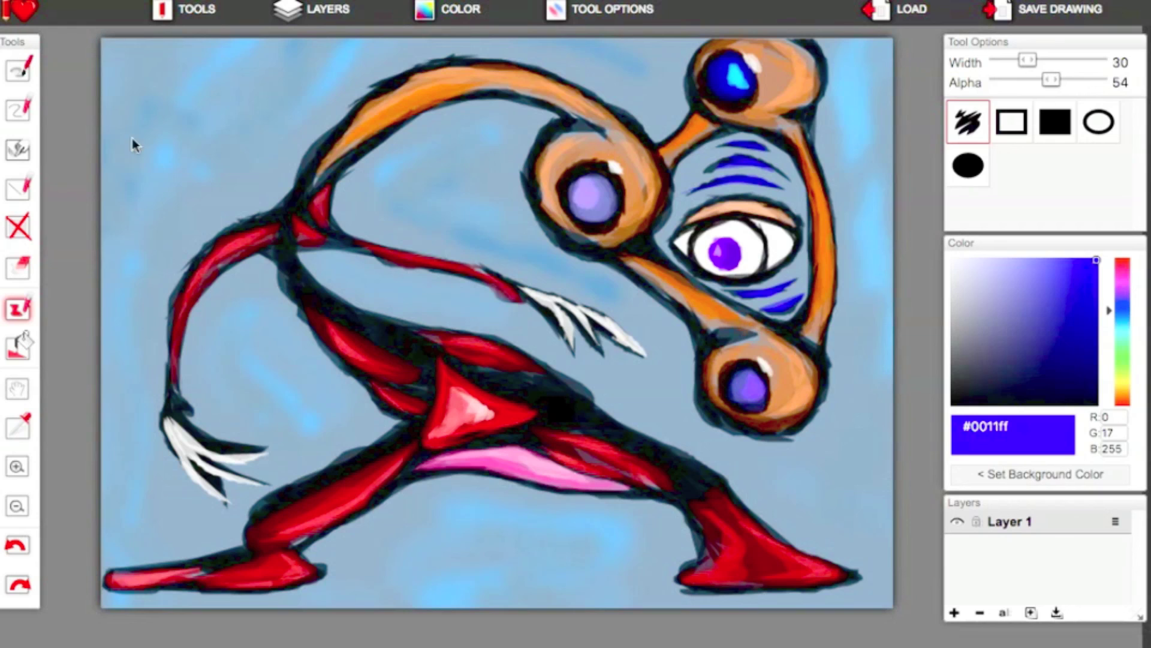
Sign the drawing with small black initials above the front foot using a line of width 2 and alpha 100, and save it
left_click(1096, 403)
left_click(30, 108)
left_click(1012, 122)
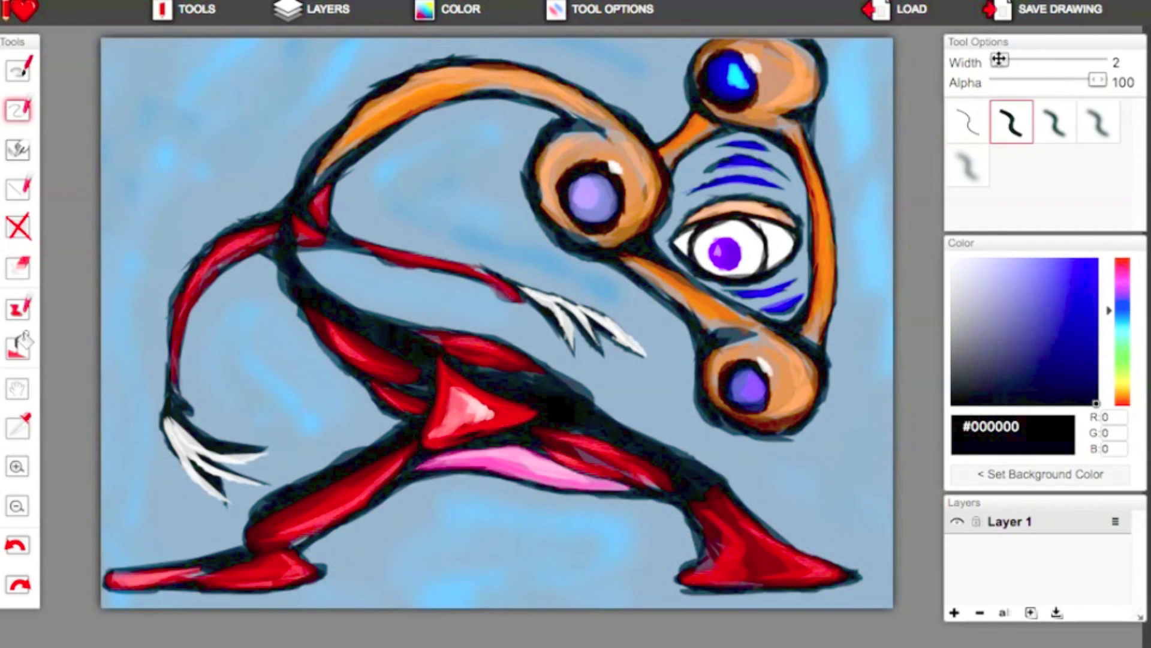
key("ctrl+z")
left_click_drag(829, 471, 836, 499)
left_click_drag(813, 474, 842, 476)
left_click(1045, 11)
left_click(726, 313)
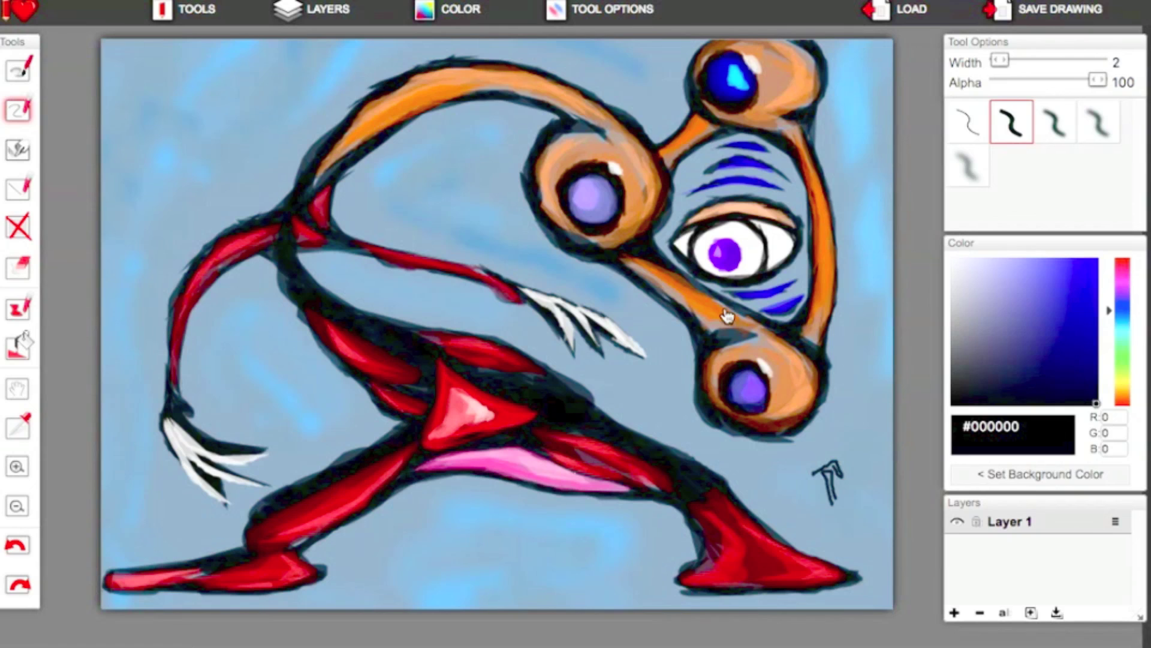